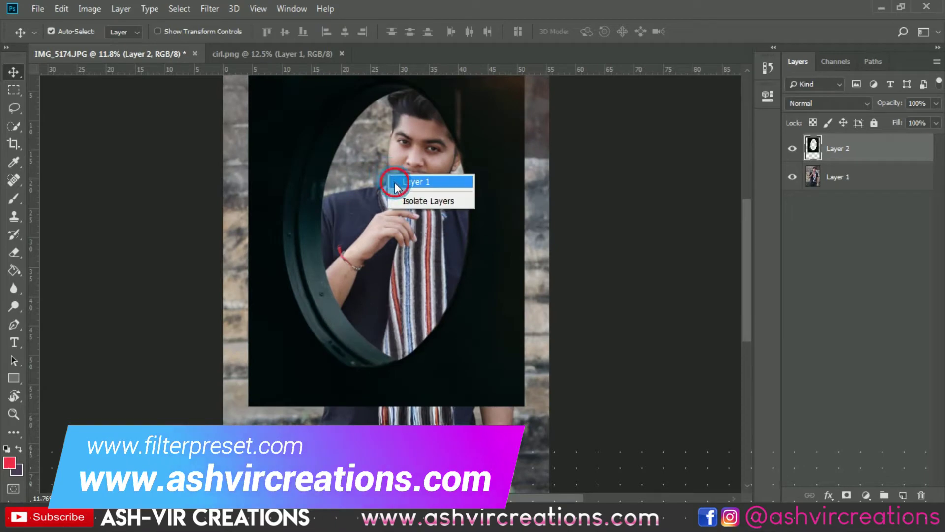
- Duplicate Layer 1, the portrait photo, keeping the default name for the copy
click(397, 186)
scroll(403, 170, up, 3)
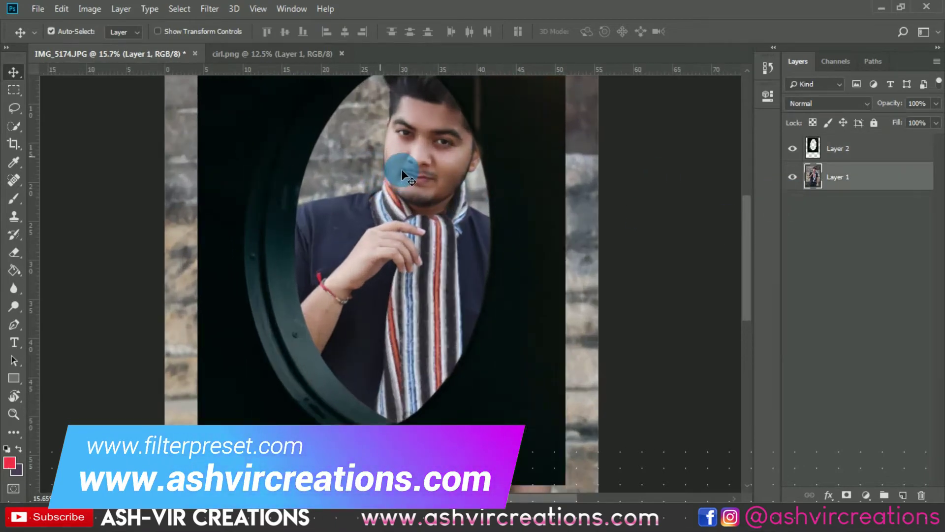
right_click(865, 182)
click(743, 74)
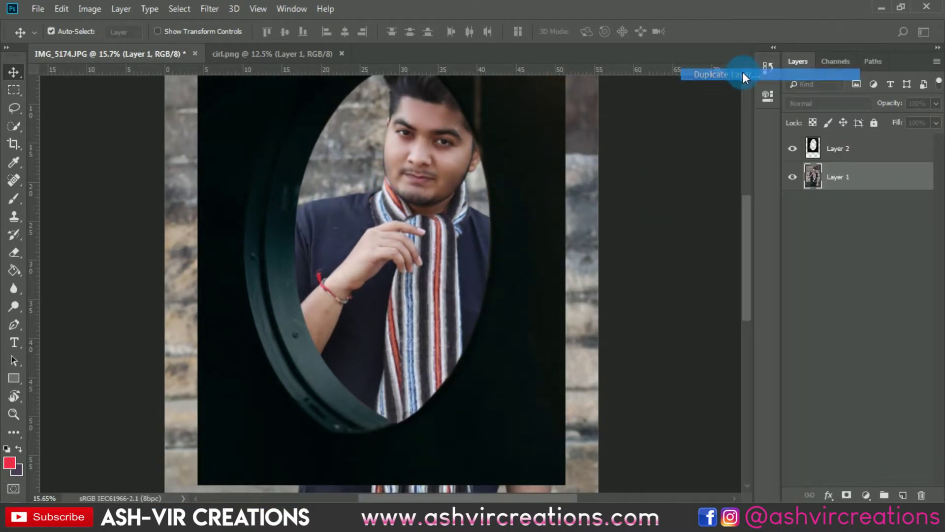
click(594, 131)
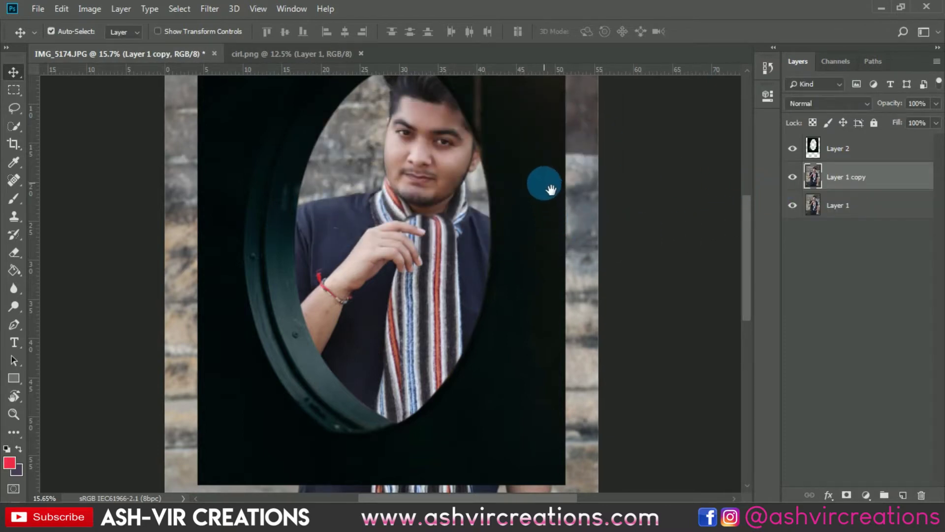
- Move the dark frame on Layer 2 so its oval opening surrounds the man's head and upper body
drag(544, 186, 513, 274)
right_click(490, 206)
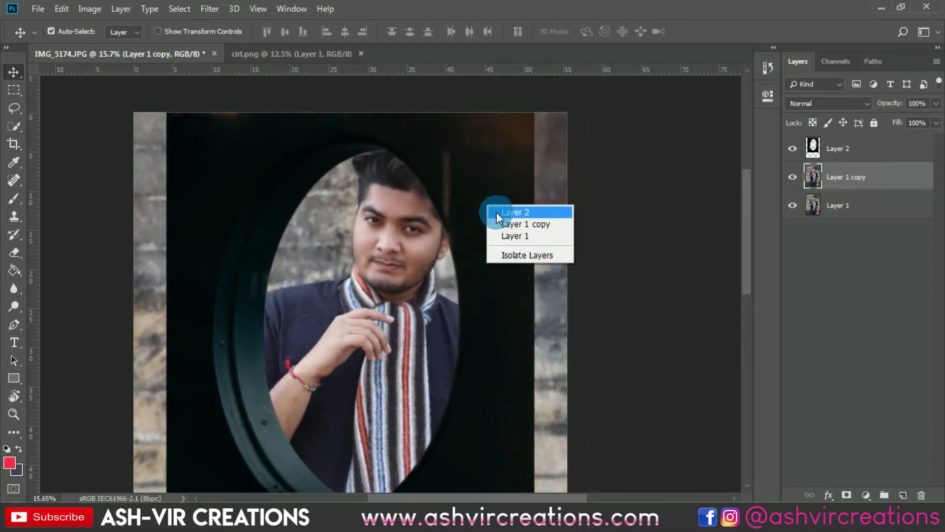
click(497, 211)
drag(495, 234, 566, 215)
right_click(469, 250)
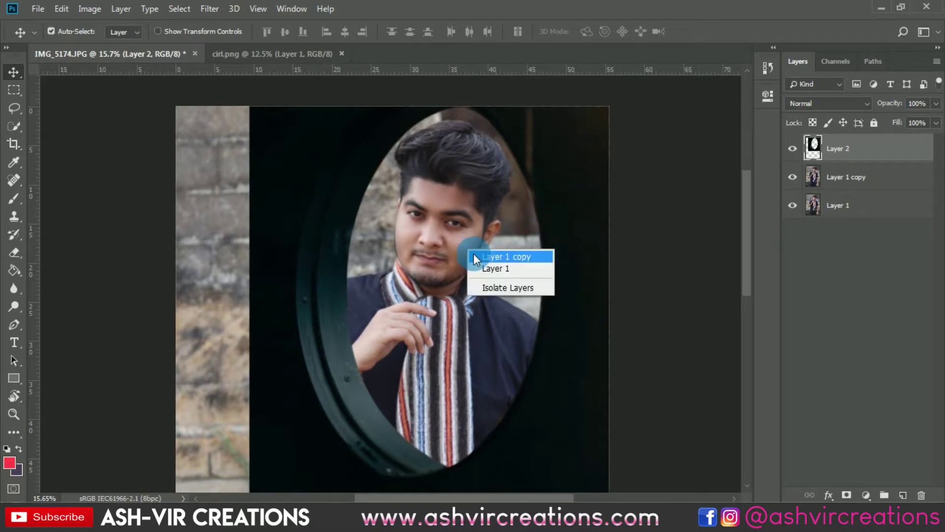
click(478, 253)
shift+click(897, 213)
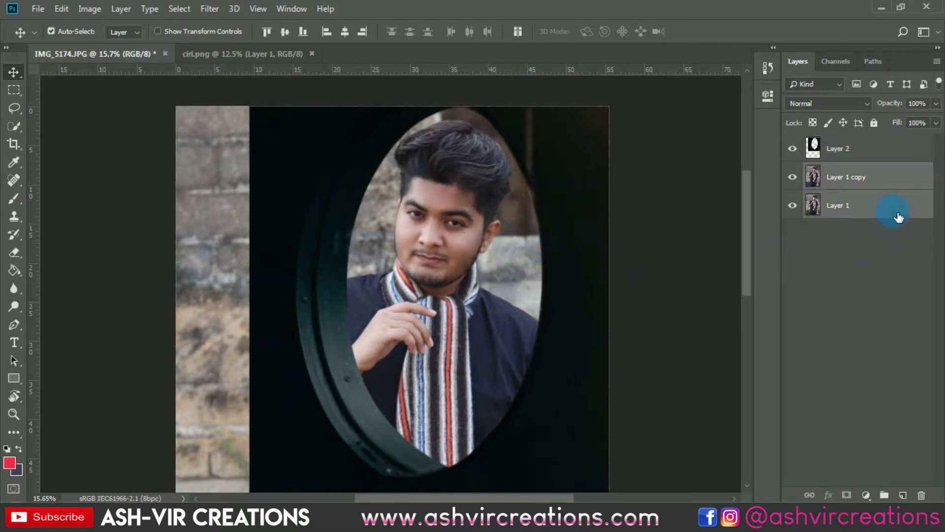
click(61, 8)
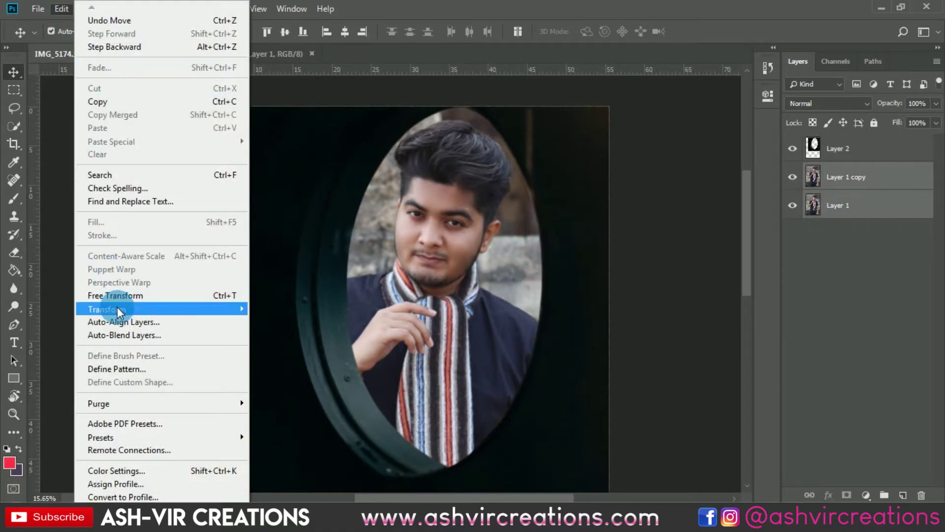
click(120, 298)
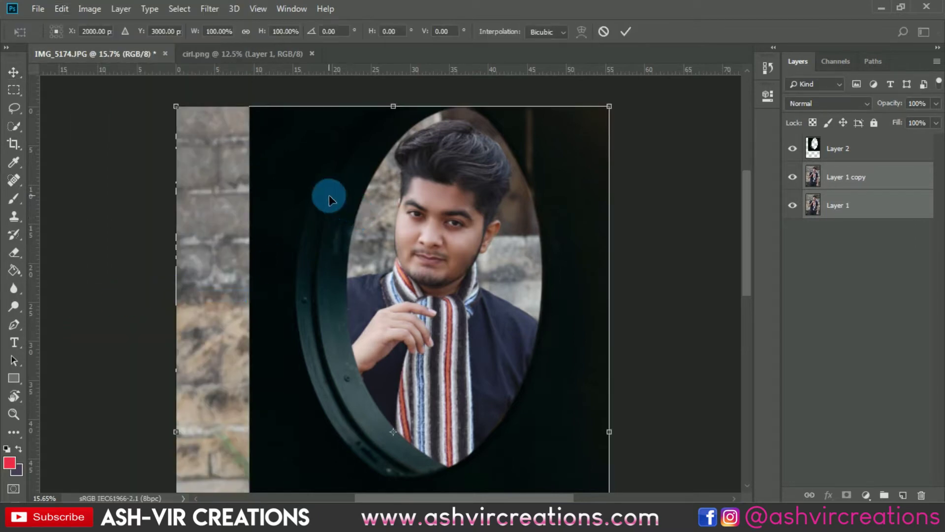
drag(329, 200, 338, 199)
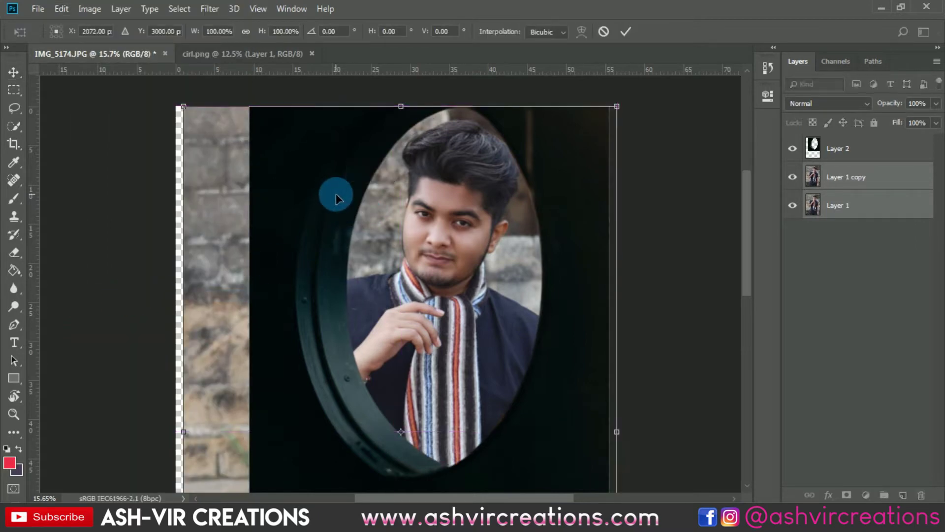
key(ctrl+z)
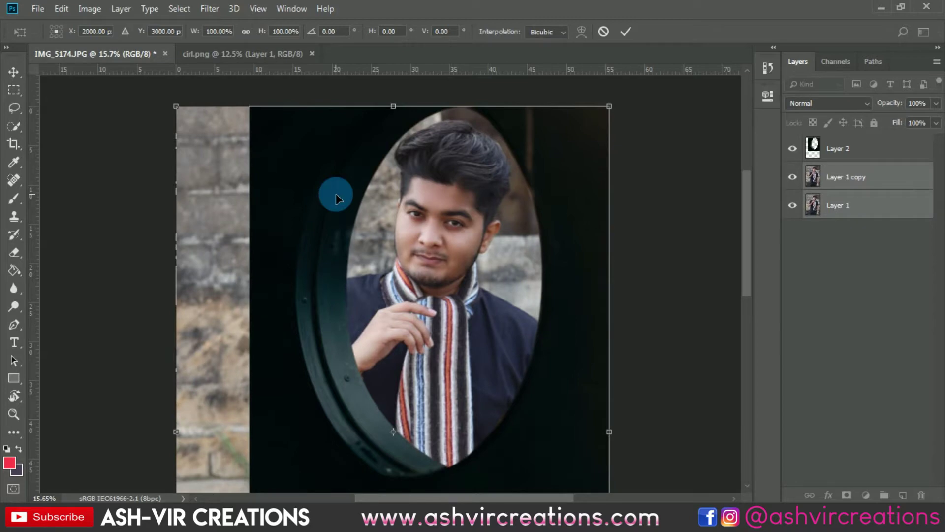
key(shift+Right)
key(shift+Right)
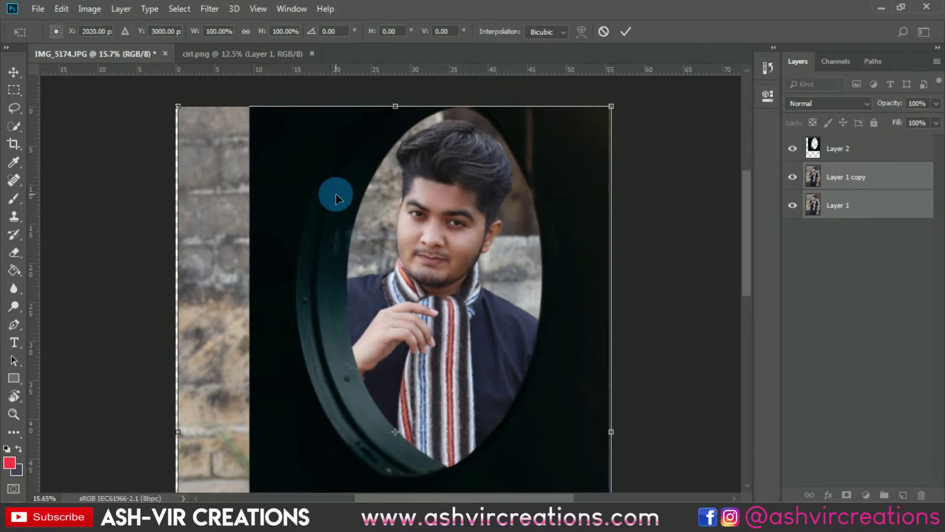
key(shift+Left)
key(shift+Left)
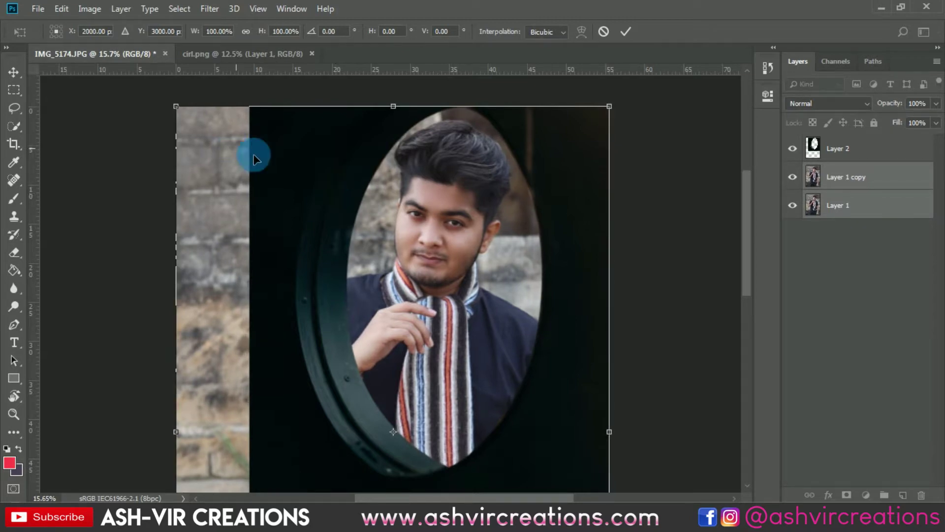
key(Return)
- Nudge the oval frame on Layer 2 by 20 pixels to the left
right_click(304, 158)
click(311, 166)
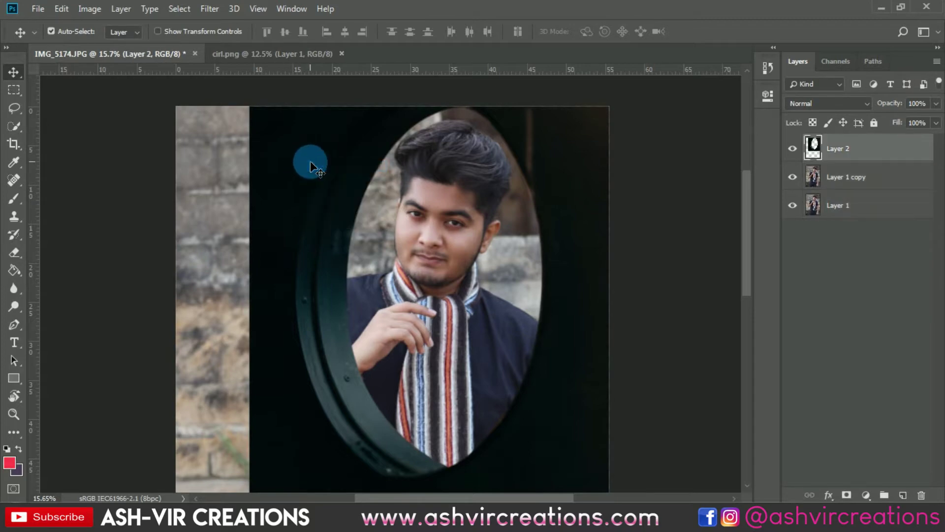
key(shift+Left)
key(shift+Left)
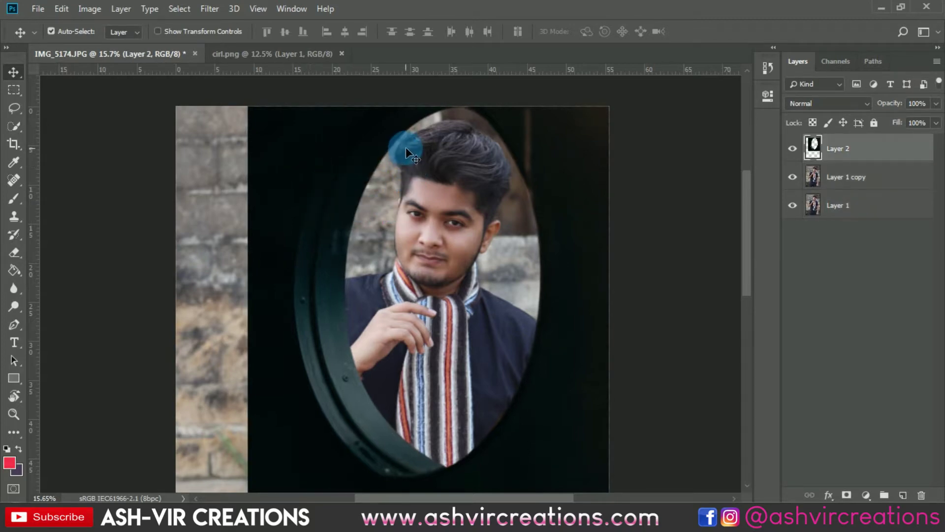
scroll(406, 106, down, 2)
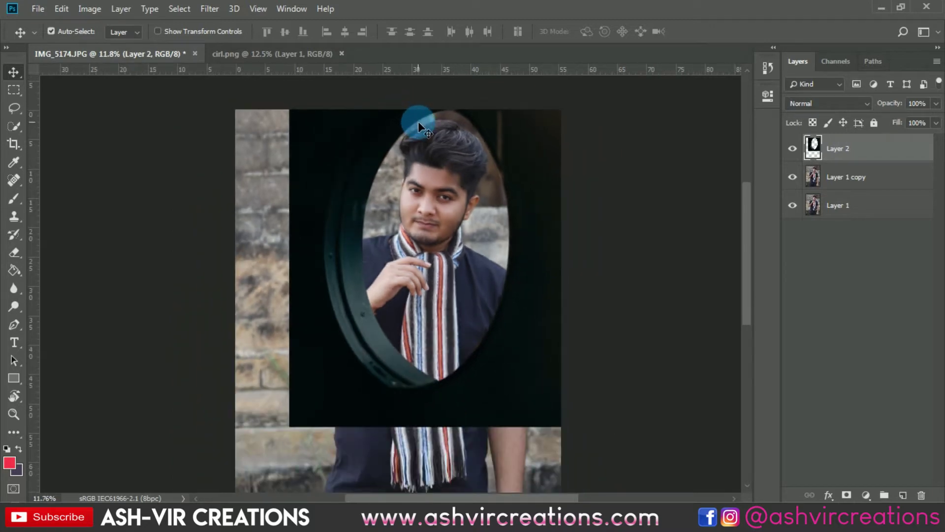
right_click(447, 188)
click(458, 195)
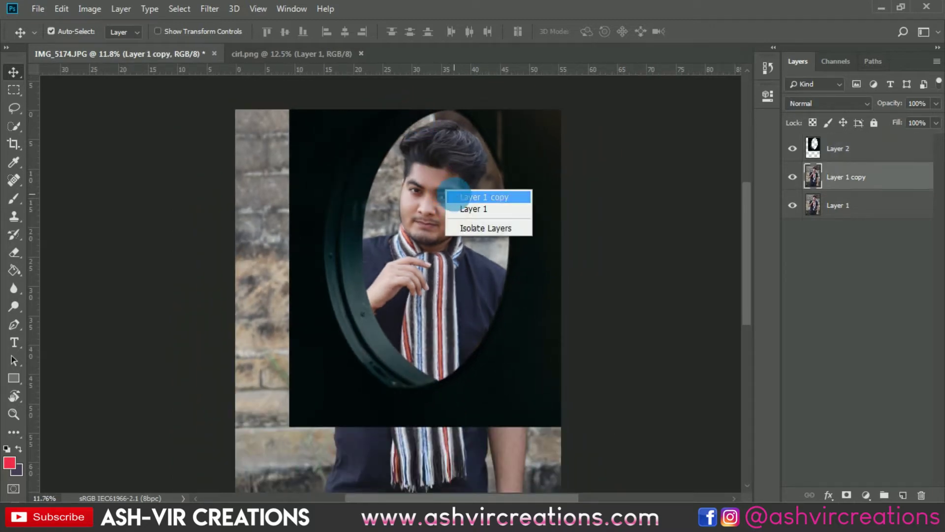
shift+click(852, 206)
key(ctrl+t)
scroll(537, 228, down, 3)
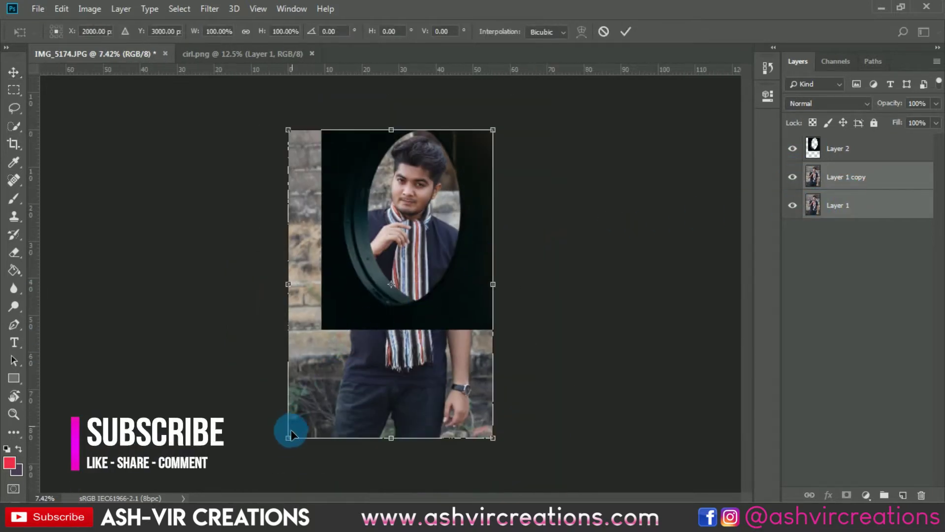
mouse_move(288, 438)
mouse_down()
mouse_move(277, 459)
mouse_move(283, 454)
mouse_up()
key(ctrl+z)
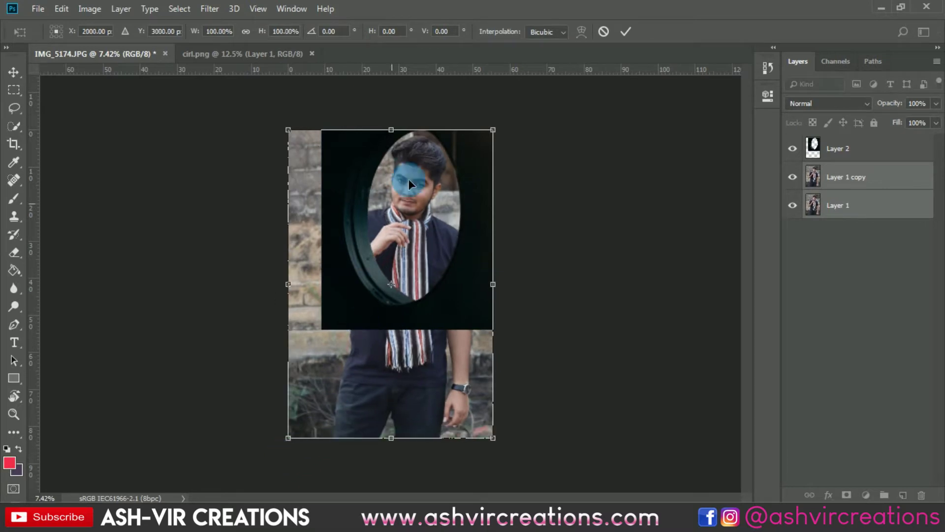
alt+scroll(429, 136, up, 3)
drag(489, 139, 486, 215)
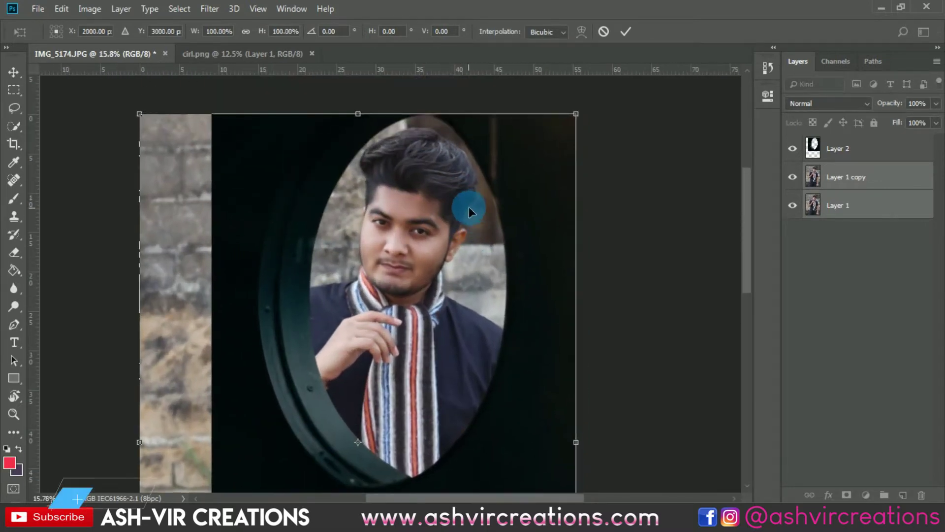
key(Return)
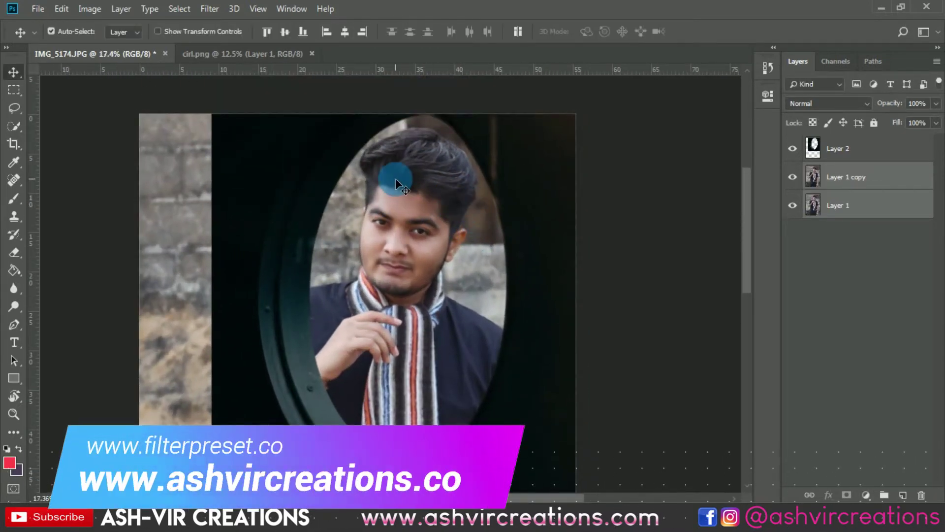
alt+scroll(395, 178, up, 1)
alt+scroll(395, 179, down, 5)
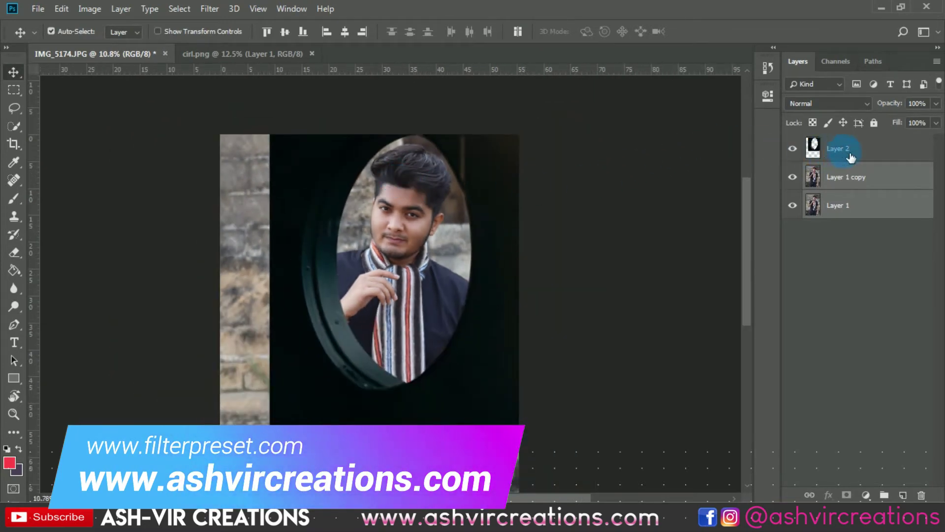
- Load Layer 2's outline as a selection and crop the canvas to the extents of the frame
click(815, 149)
ctrl+click(815, 150)
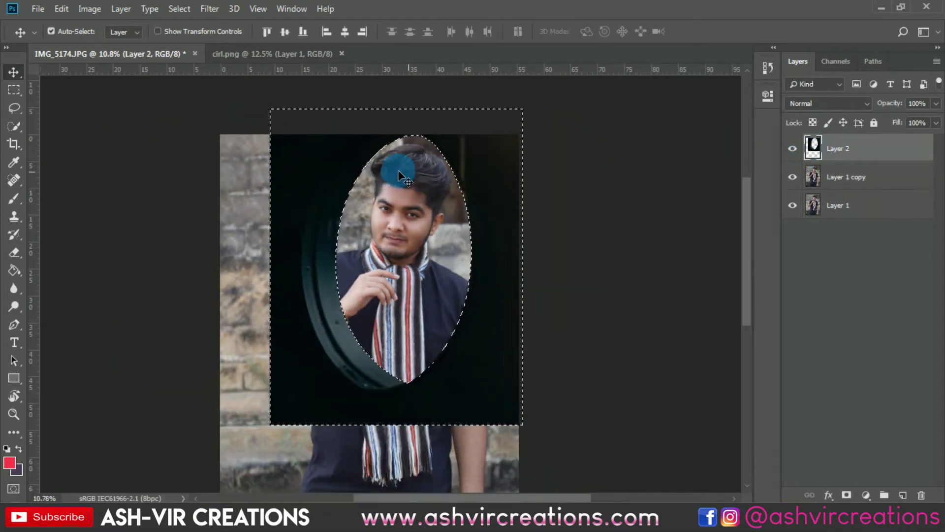
alt+scroll(401, 165, down, 1)
click(14, 144)
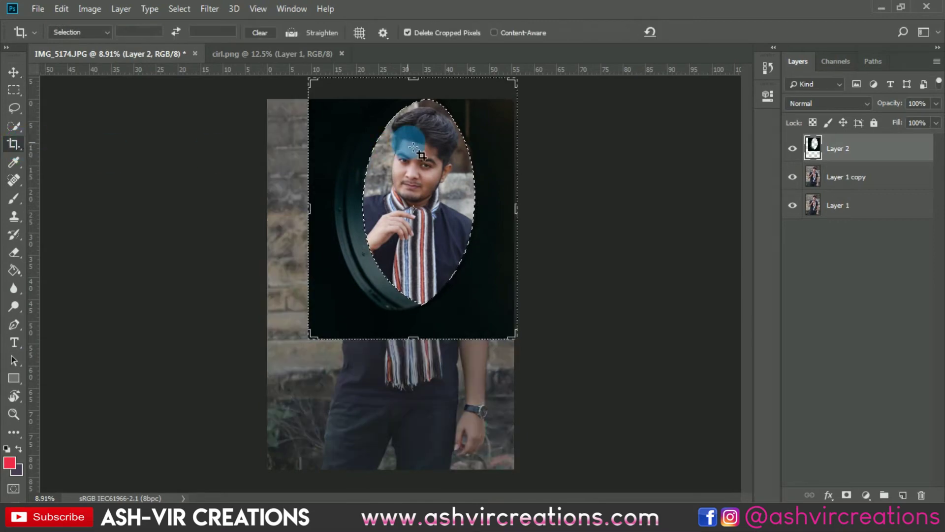
click(697, 32)
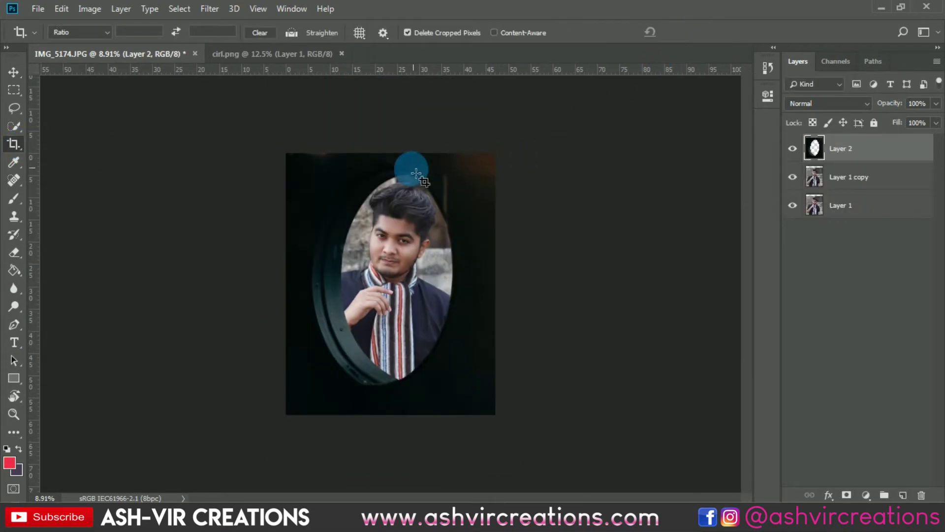
key(ctrl+0)
key(v)
alt+scroll(409, 175, up, 1)
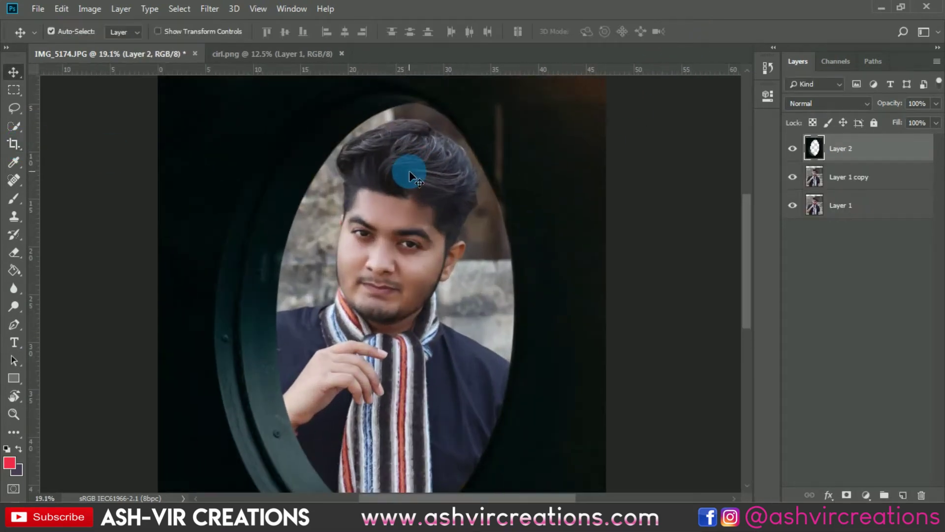
- Make Layer 1 copy the active layer and hide the oval frame on Layer 2
click(835, 178)
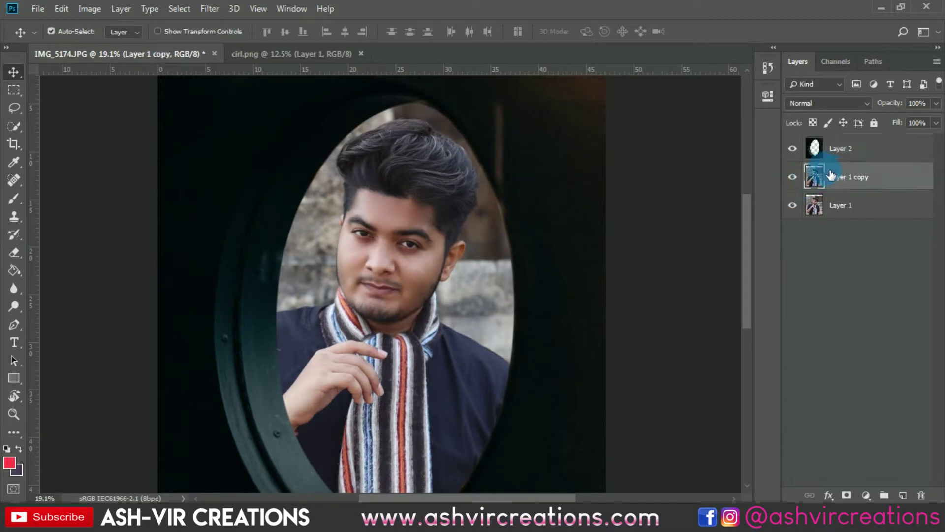
click(793, 149)
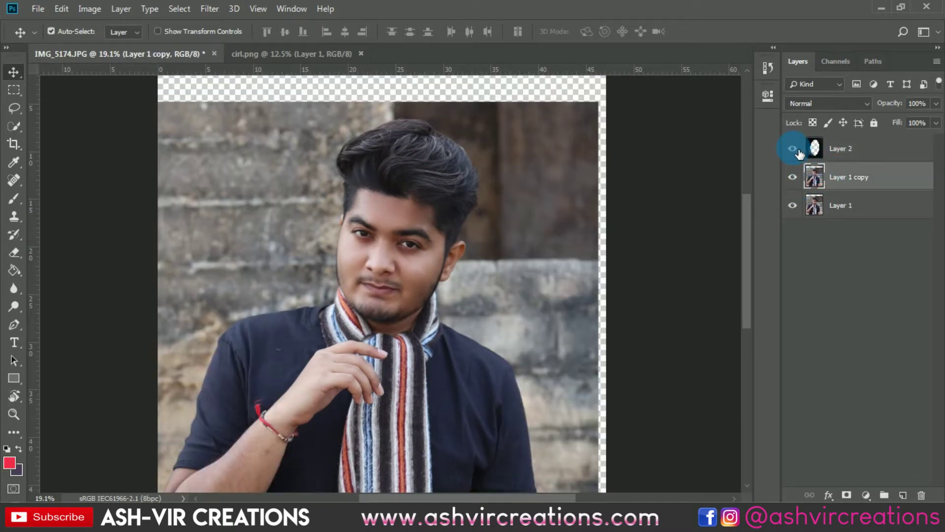
click(794, 149)
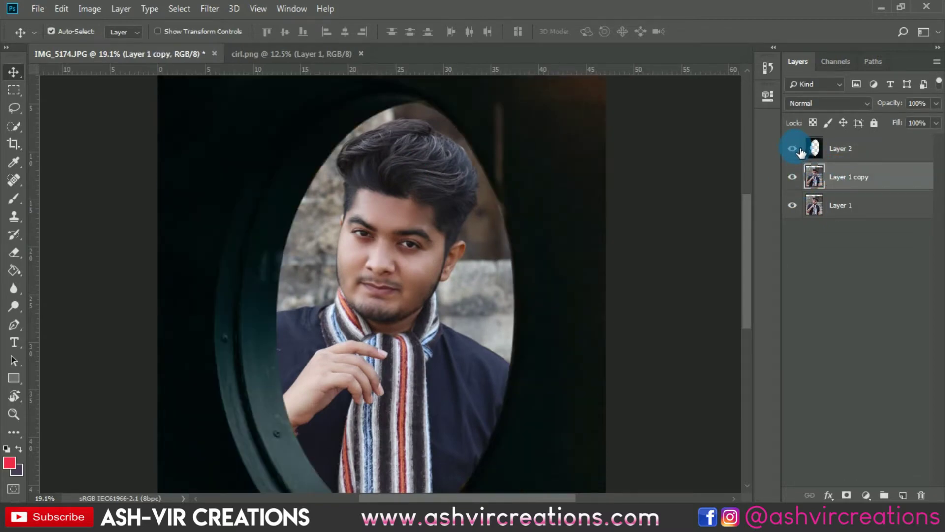
click(801, 151)
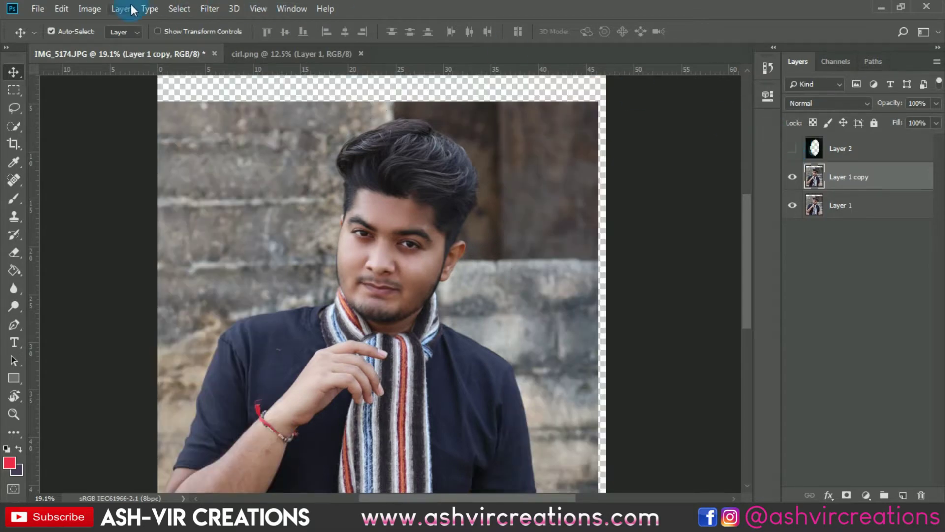
- Start the Camera Raw filter on Layer 1 copy and set Contrast +13, Highlights -7, Shadows +14, Whites +12 and Blacks -4
click(205, 11)
click(232, 90)
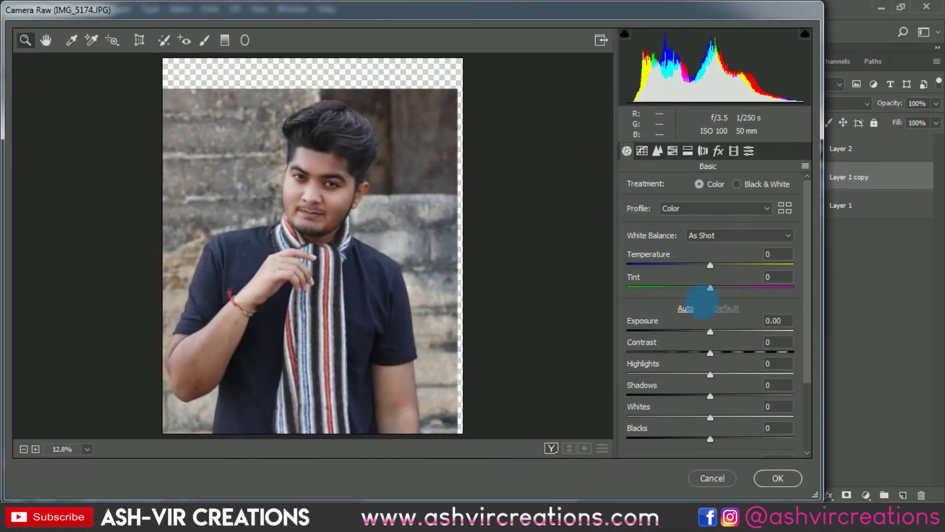
drag(719, 358, 708, 441)
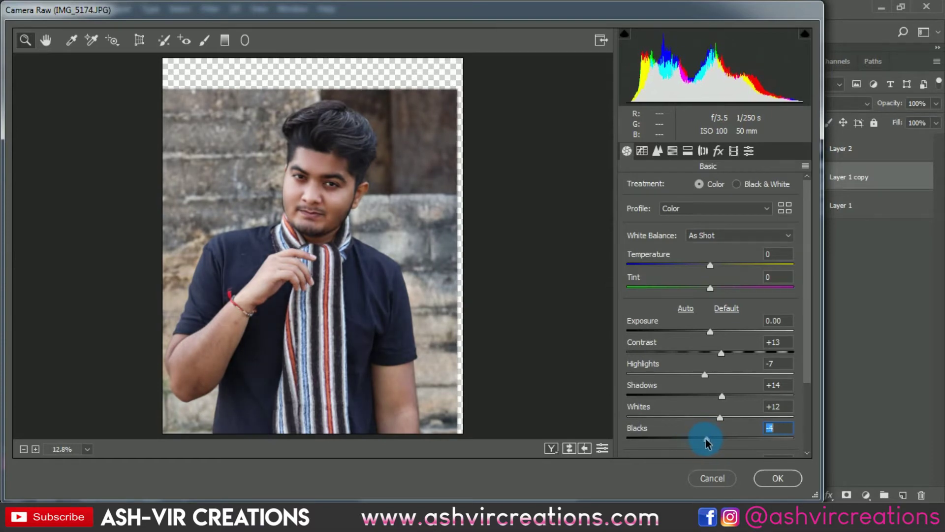
- Set the Blue Primary Hue to -29 in the Camera Raw calibration
click(672, 155)
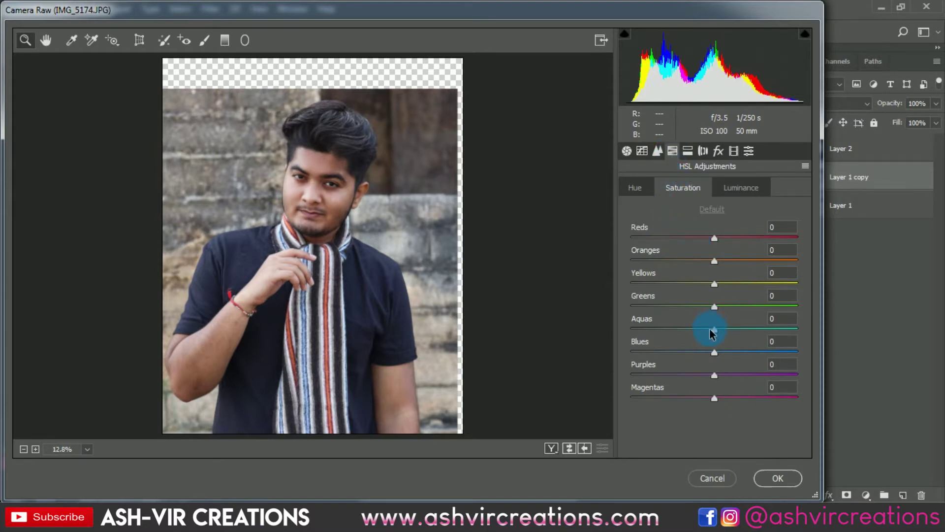
click(640, 188)
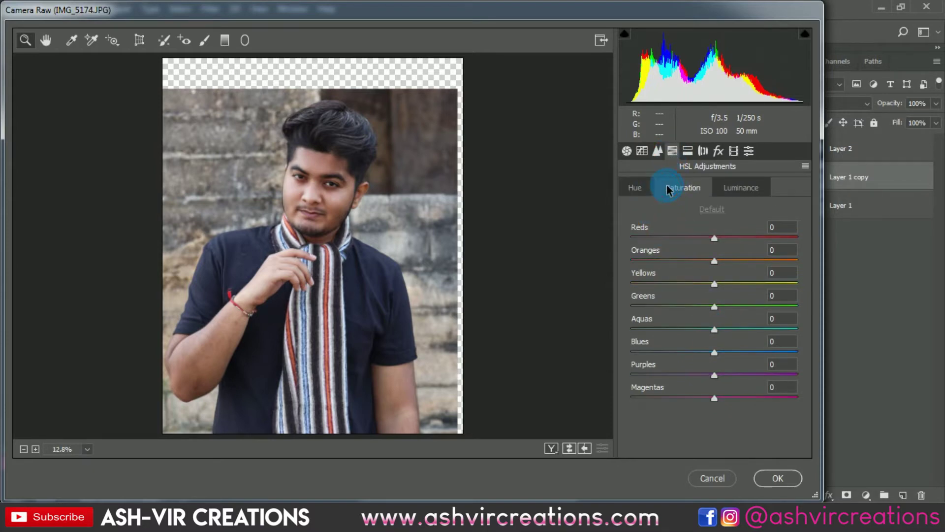
click(719, 151)
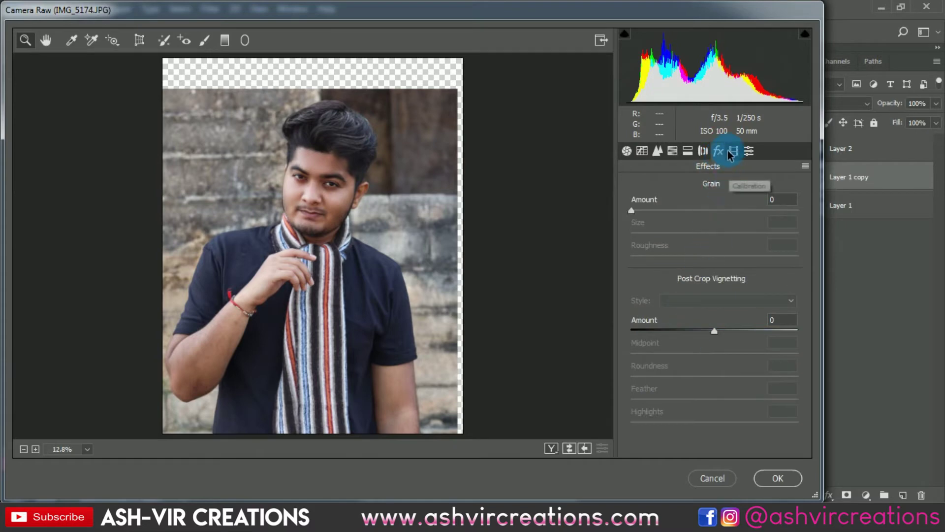
click(734, 152)
mouse_move(706, 412)
mouse_down()
mouse_move(682, 413)
mouse_move(715, 415)
mouse_move(611, 401)
mouse_move(688, 409)
mouse_up()
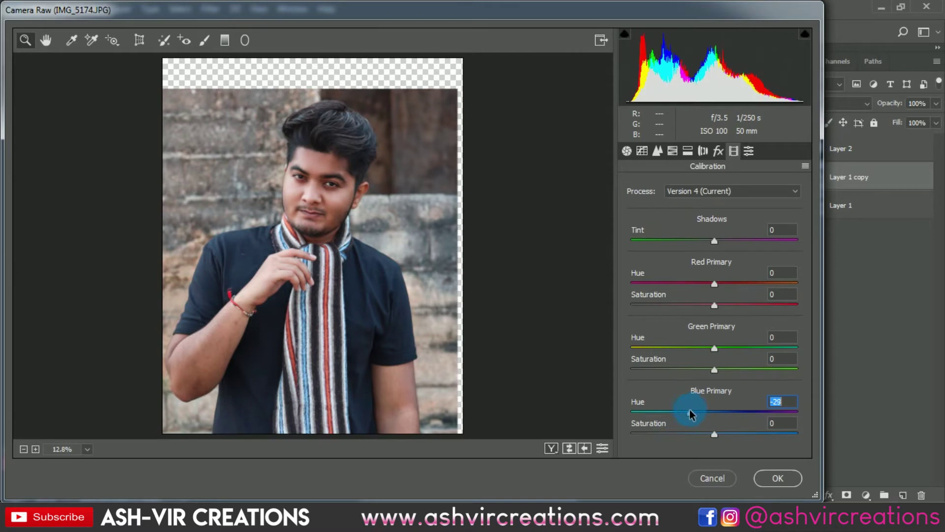
- Set the Oranges saturation to -16 in the HSL adjustments and check the effect on the man's face
click(672, 151)
click(631, 188)
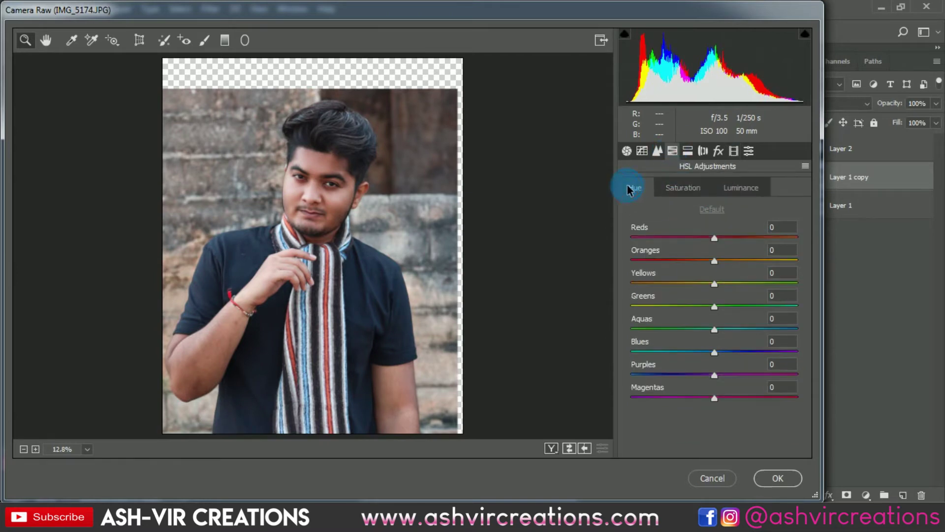
drag(737, 261, 701, 260)
click(698, 188)
click(306, 179)
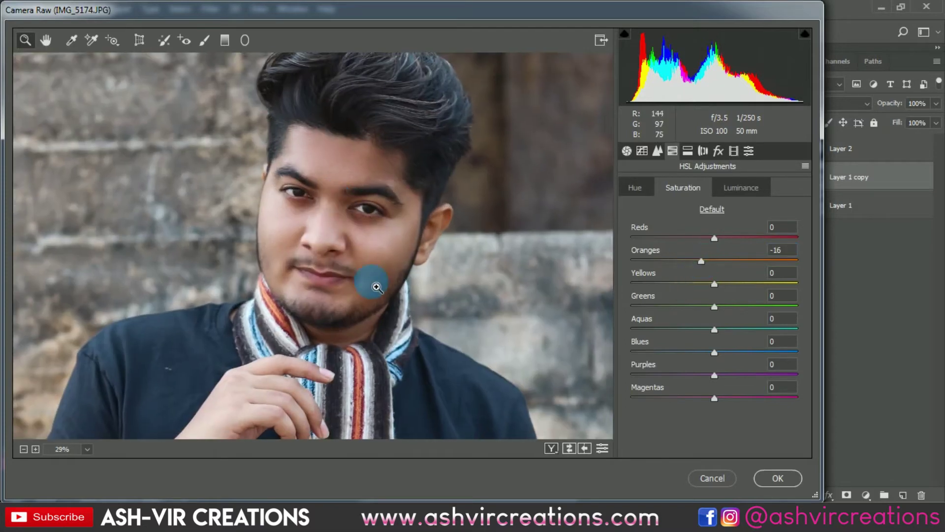
drag(388, 297, 363, 343)
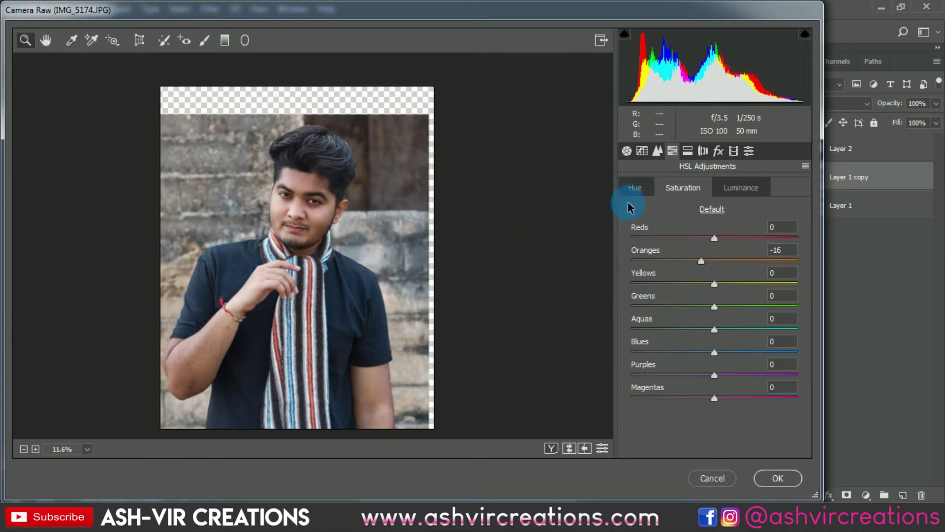
- Add shadow and highlight points to the RGB point tone curve, set its black point to input 0, output 0, and apply the filter
click(642, 152)
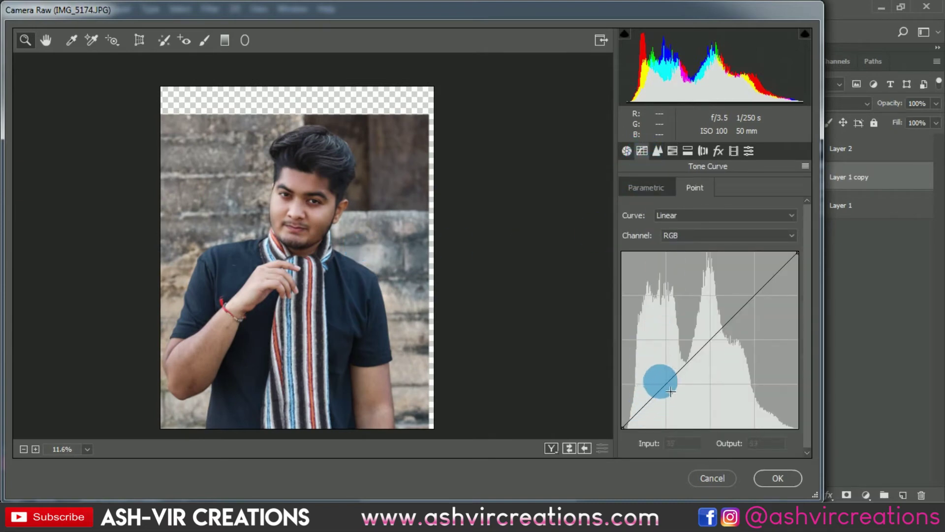
click(755, 294)
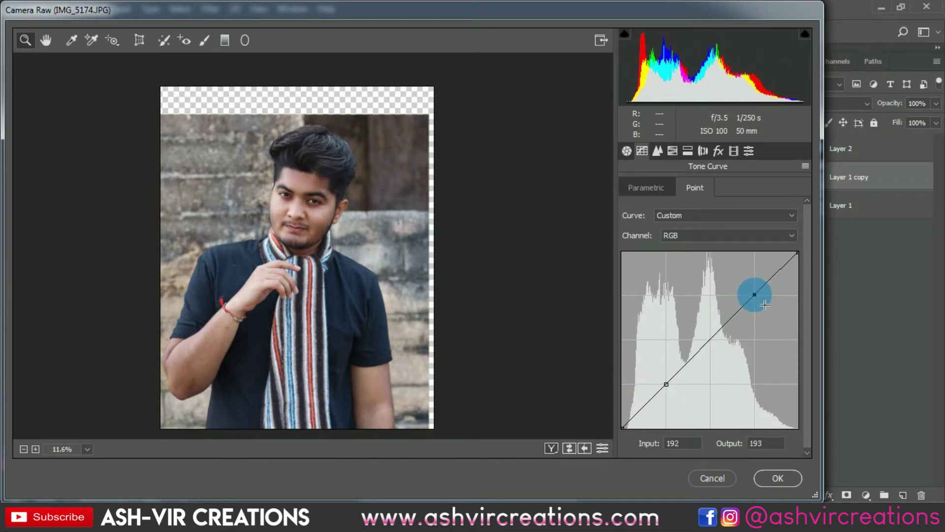
click(623, 427)
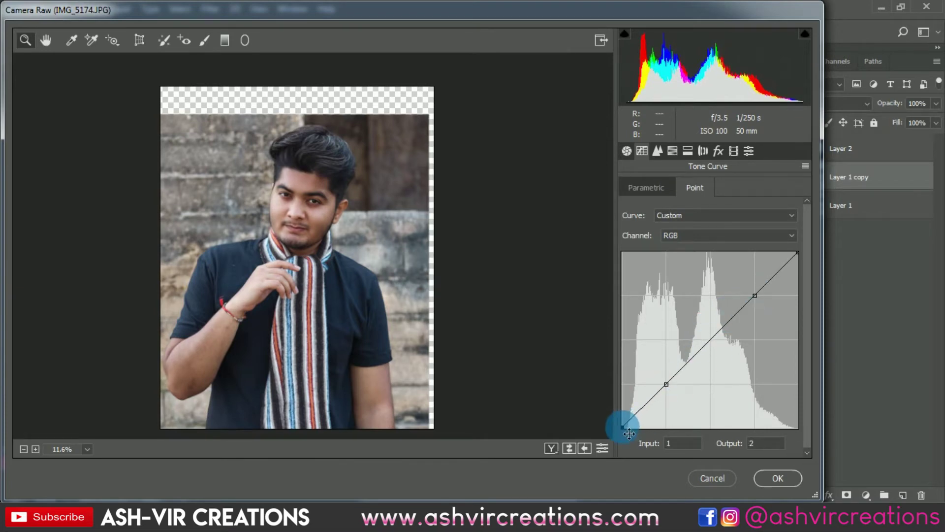
drag(629, 433, 623, 426)
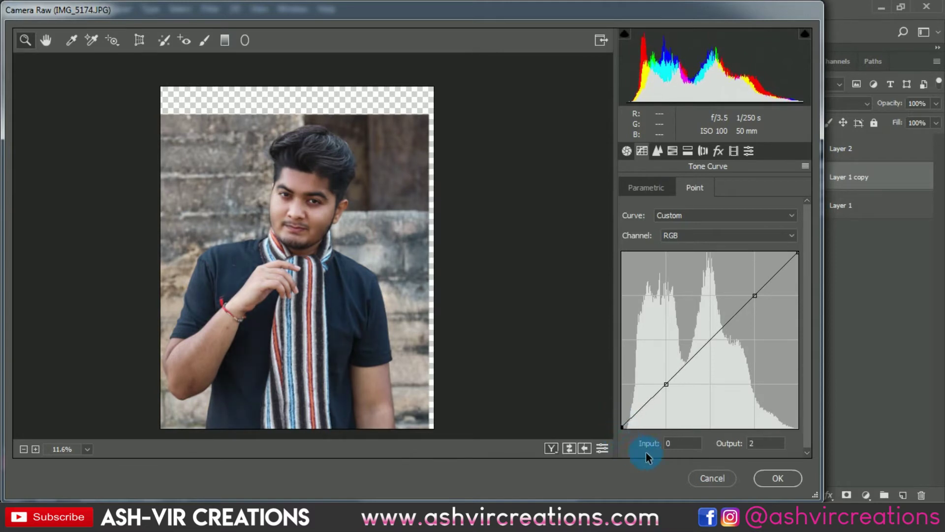
drag(630, 432, 624, 445)
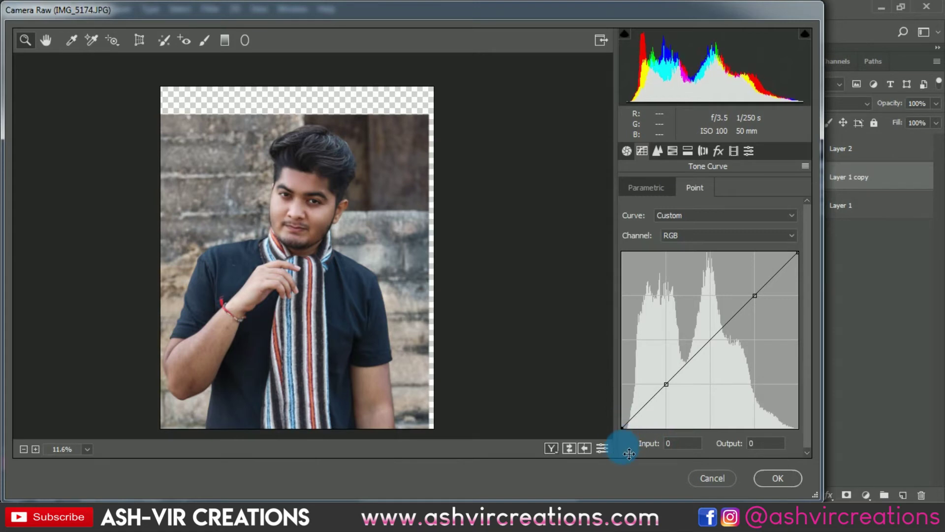
click(772, 478)
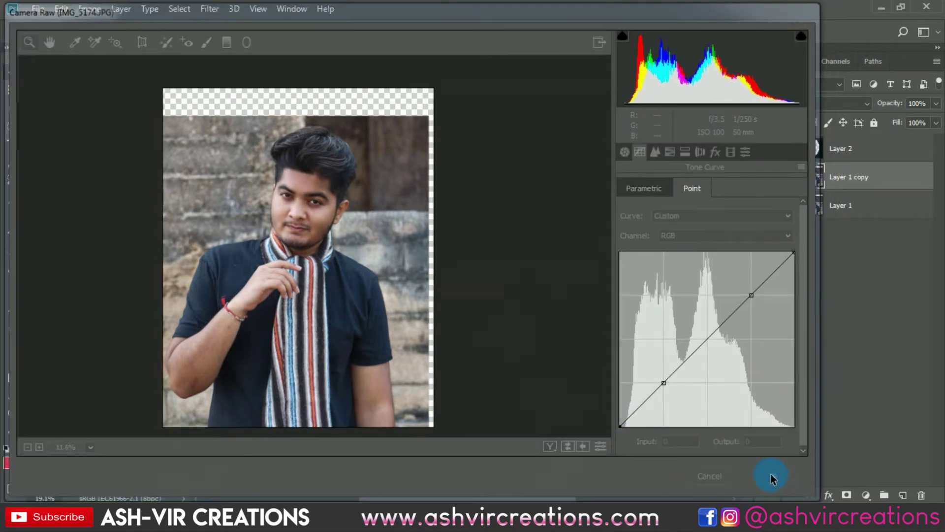
- Show the oval frame on Layer 2 over the graded photo
scroll(375, 253, down, 2)
click(806, 178)
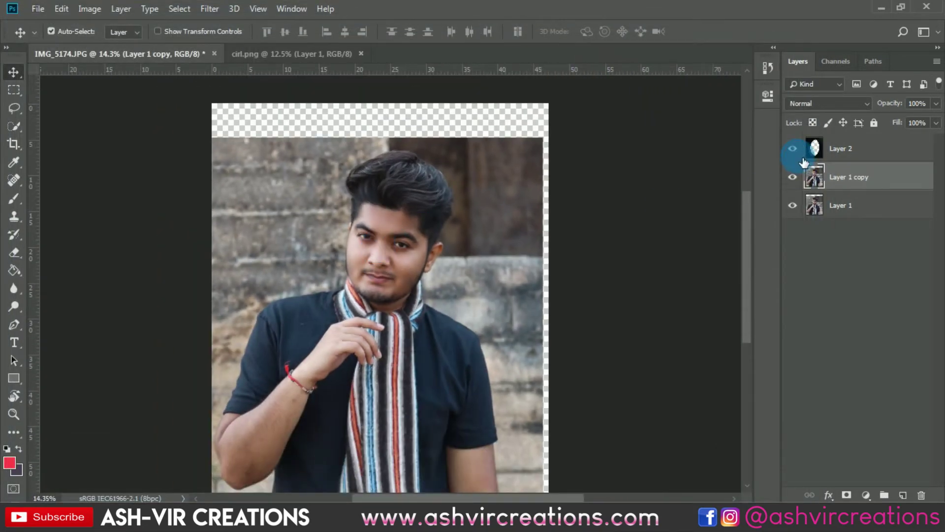
click(793, 149)
scroll(464, 159, down, 1)
scroll(436, 172, up, 1)
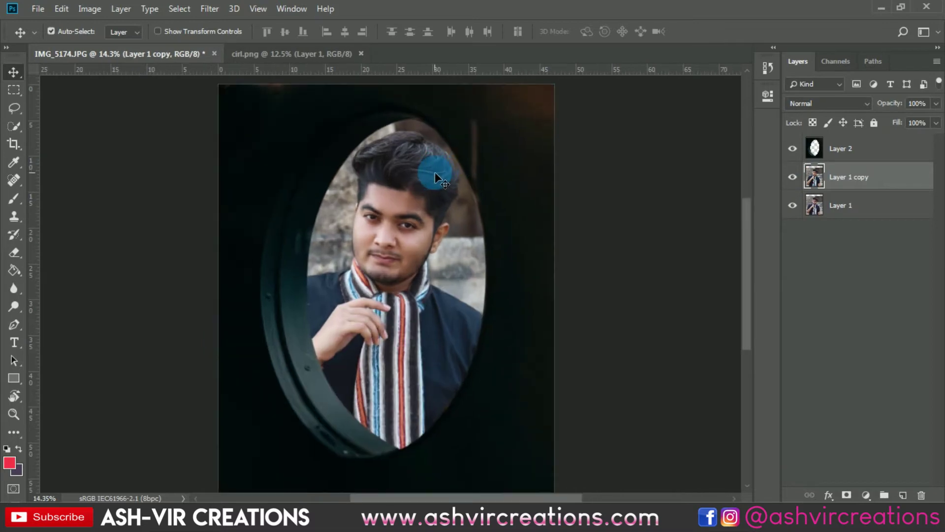
- Add a Curves adjustment above Layer 1 copy, lifting the black point slightly and placing one point in the shadows and one in the highlights
click(852, 158)
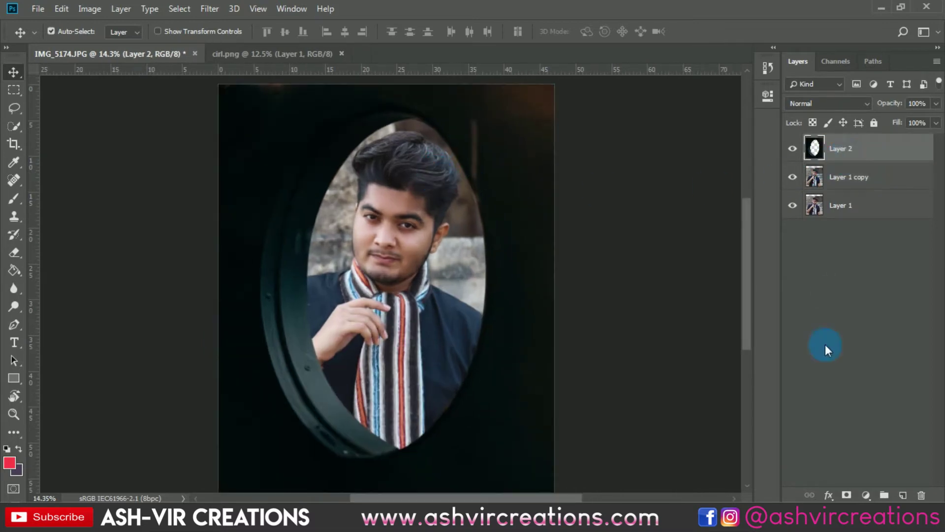
click(871, 177)
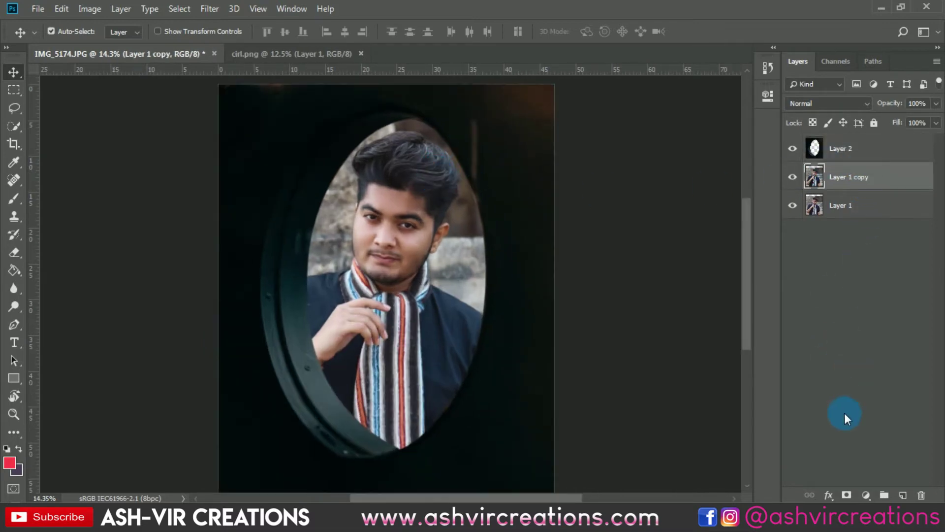
click(864, 490)
click(856, 311)
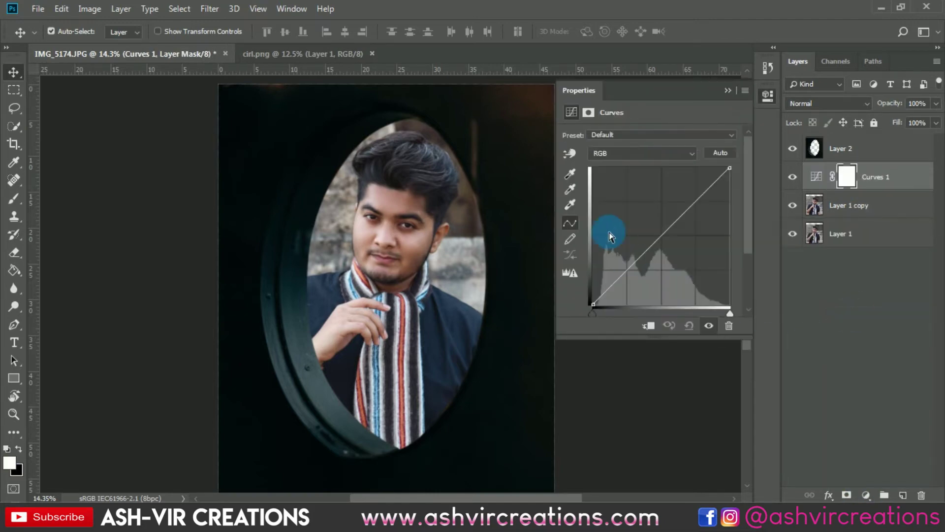
mouse_move(599, 309)
mouse_down()
mouse_move(593, 300)
mouse_move(608, 319)
mouse_move(595, 321)
mouse_up()
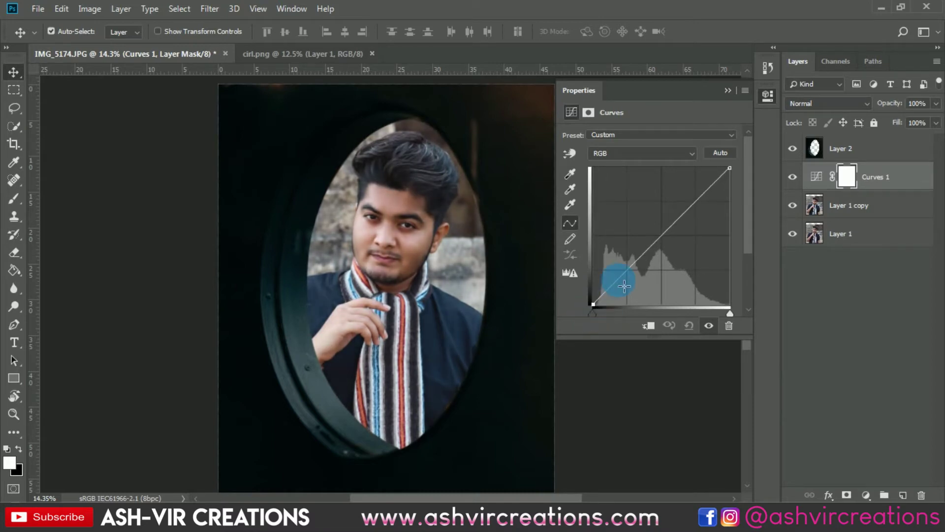
click(592, 303)
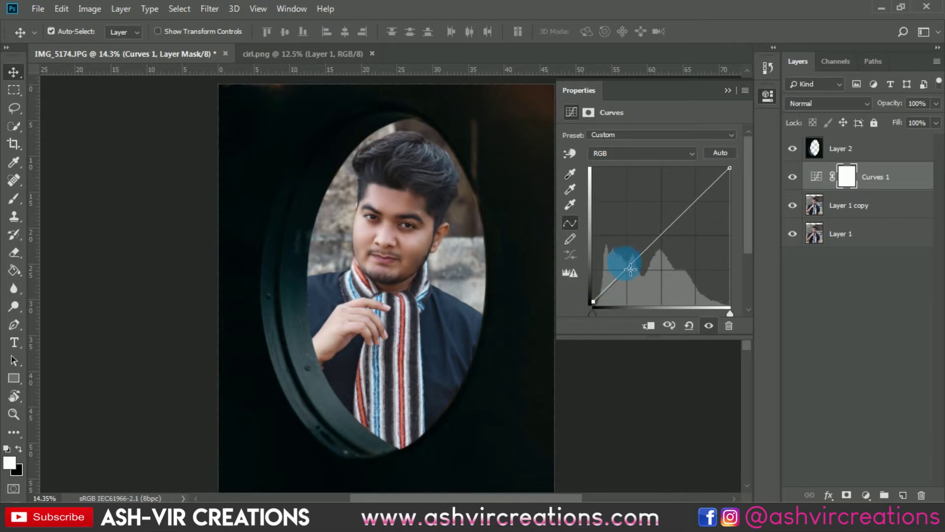
drag(624, 272, 633, 278)
drag(687, 238, 695, 197)
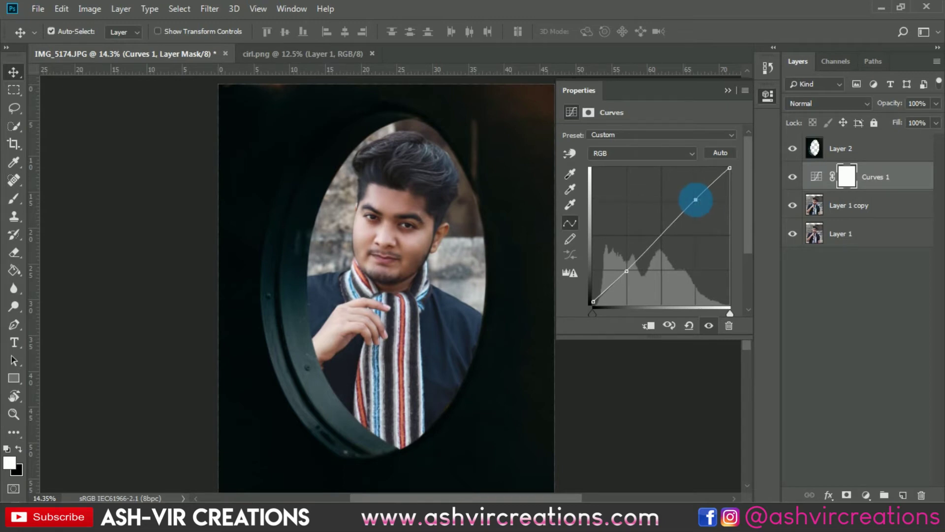
click(728, 91)
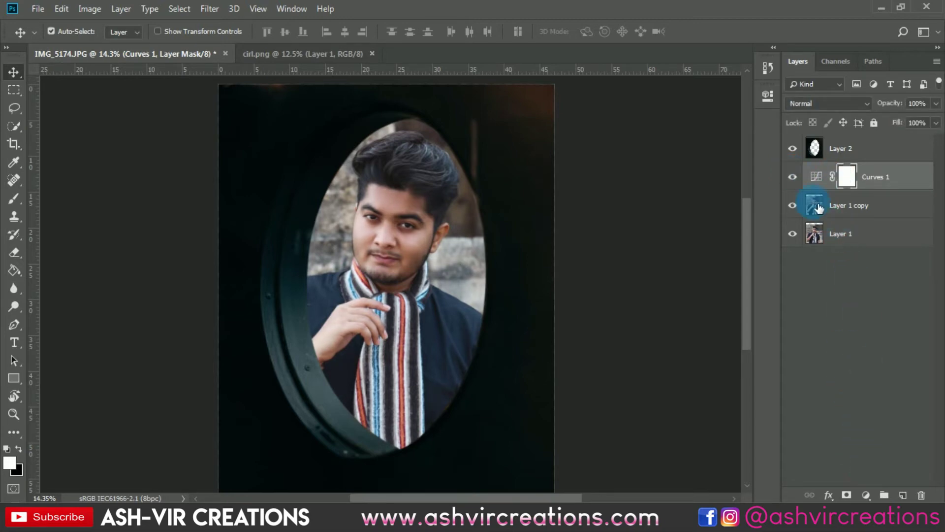
- Compare the image with and without the Curves adjustment and lower the adjustment layer's opacity to 27%
click(794, 177)
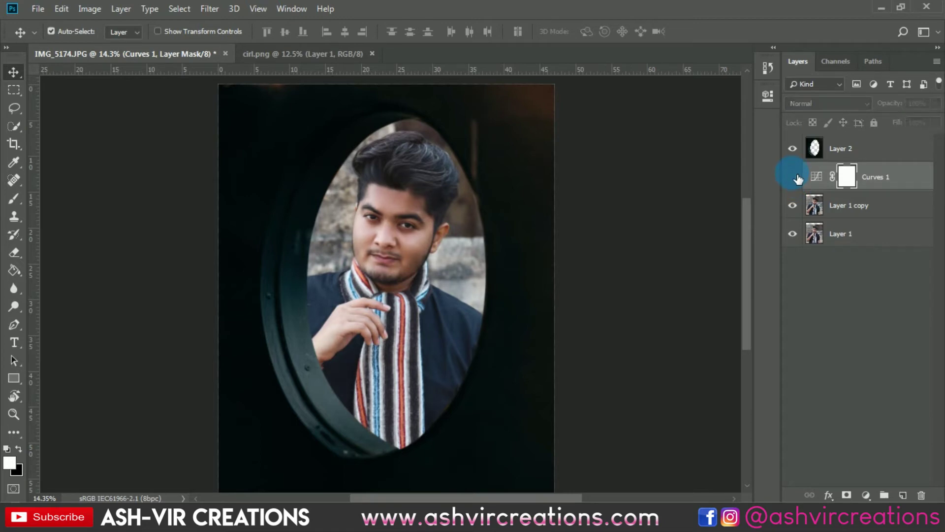
click(794, 177)
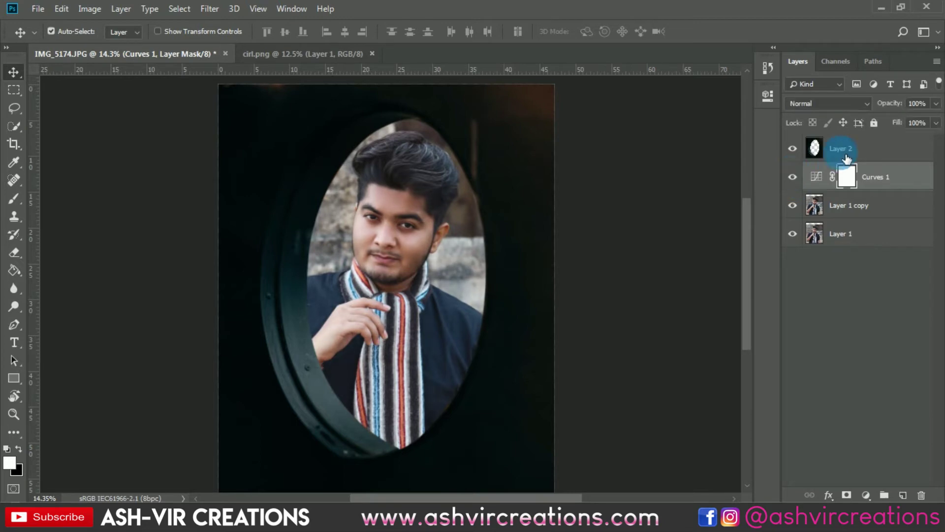
drag(890, 104, 843, 102)
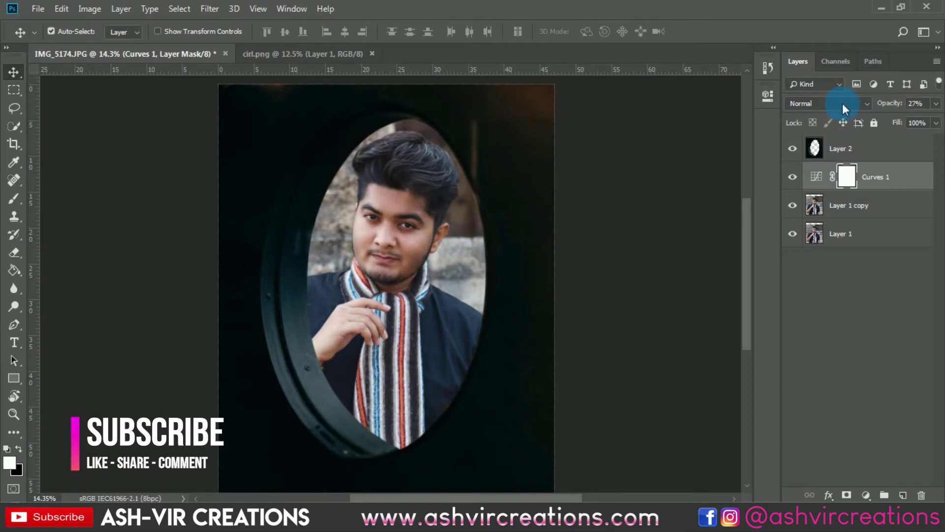
click(817, 187)
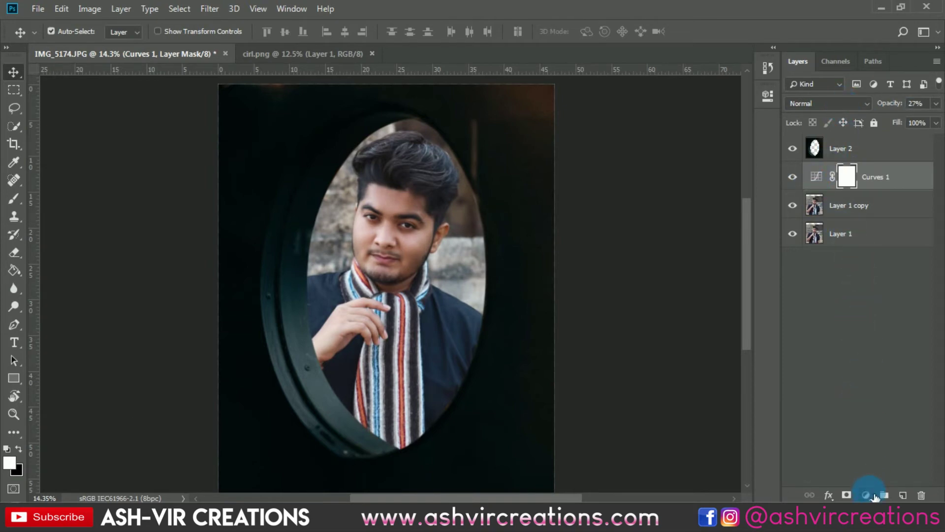
- Add a Color Balance adjustment above Curves 1 with the Shadows set to Cyan-Red -12 and Yellow-Blue +3
click(866, 495)
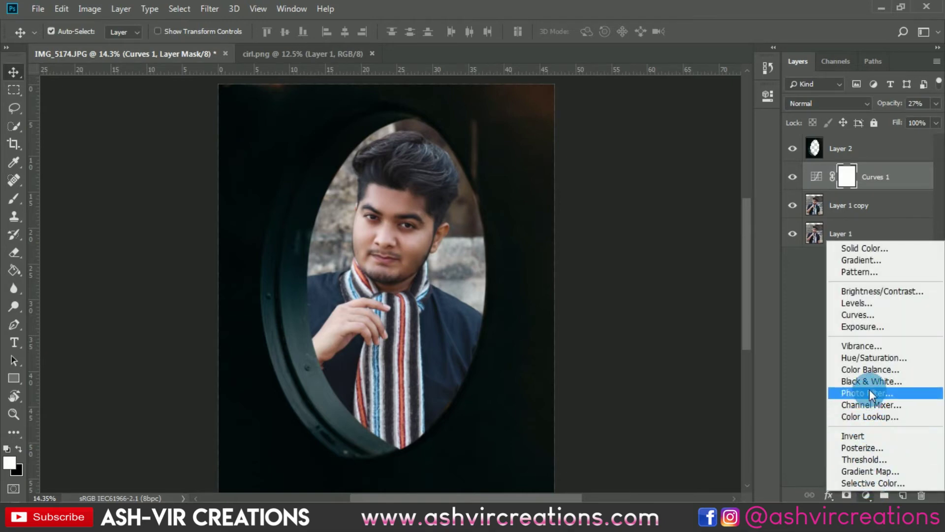
click(870, 368)
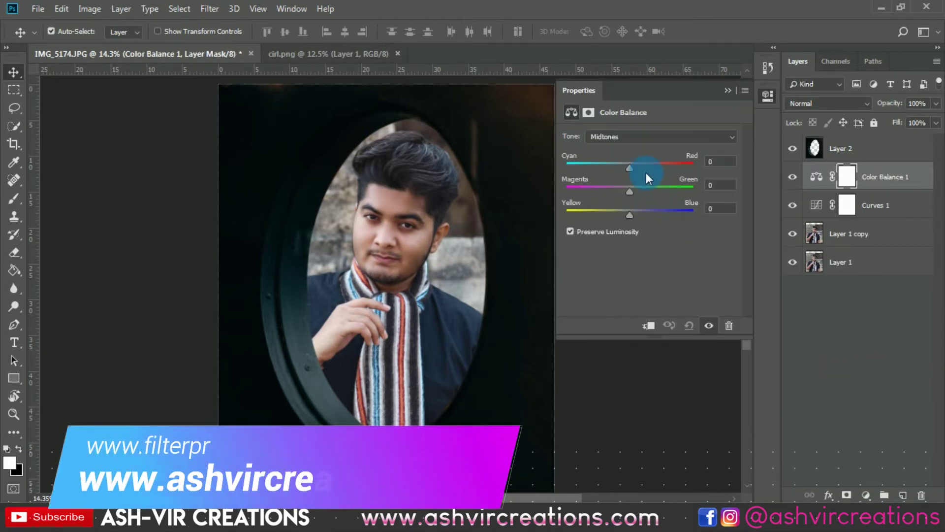
click(623, 141)
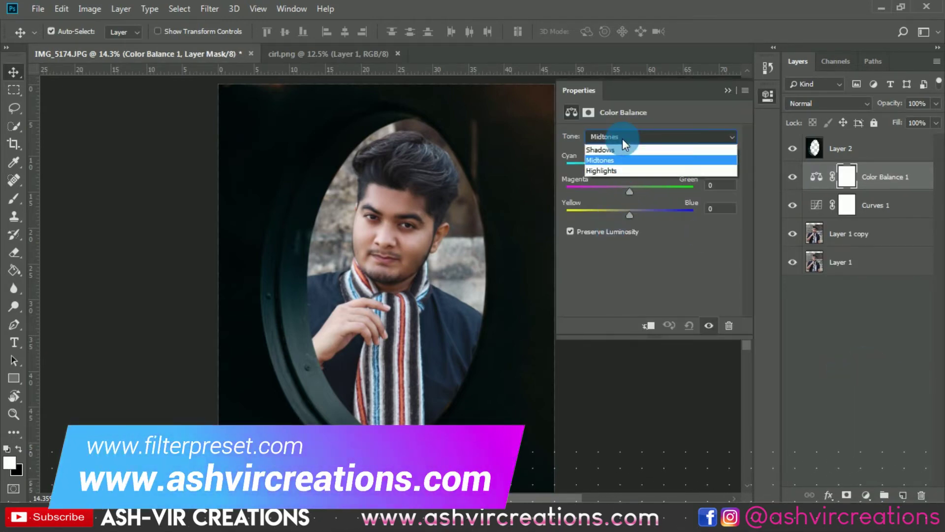
click(618, 150)
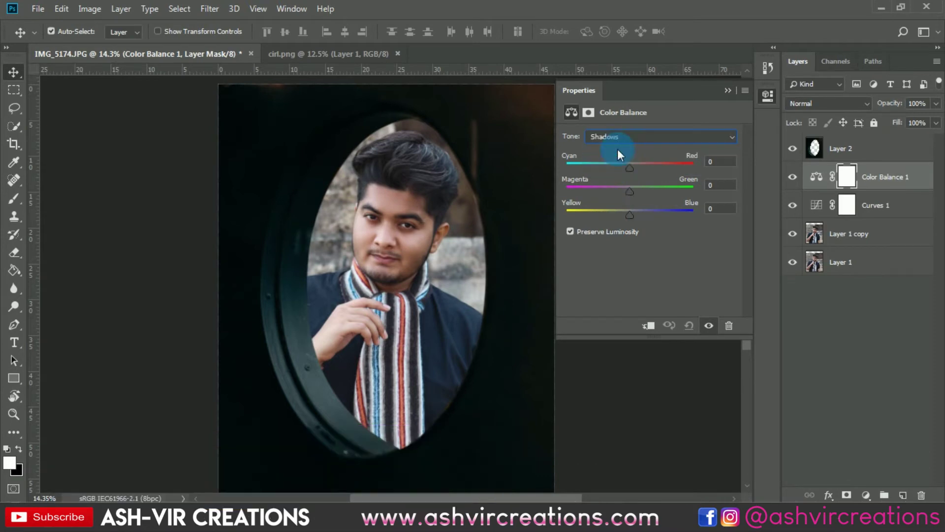
mouse_move(633, 211)
mouse_down()
mouse_move(659, 214)
mouse_move(632, 215)
mouse_up()
drag(629, 168, 623, 167)
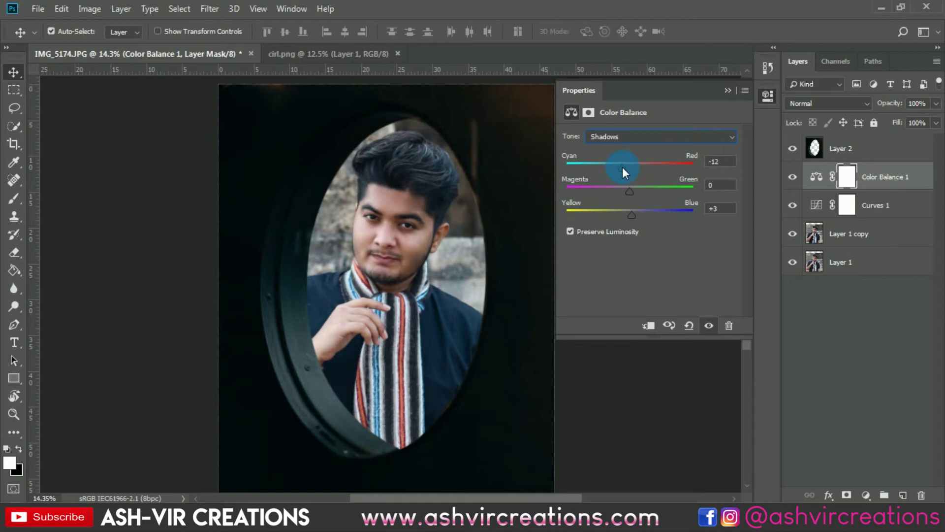
drag(631, 192, 630, 193)
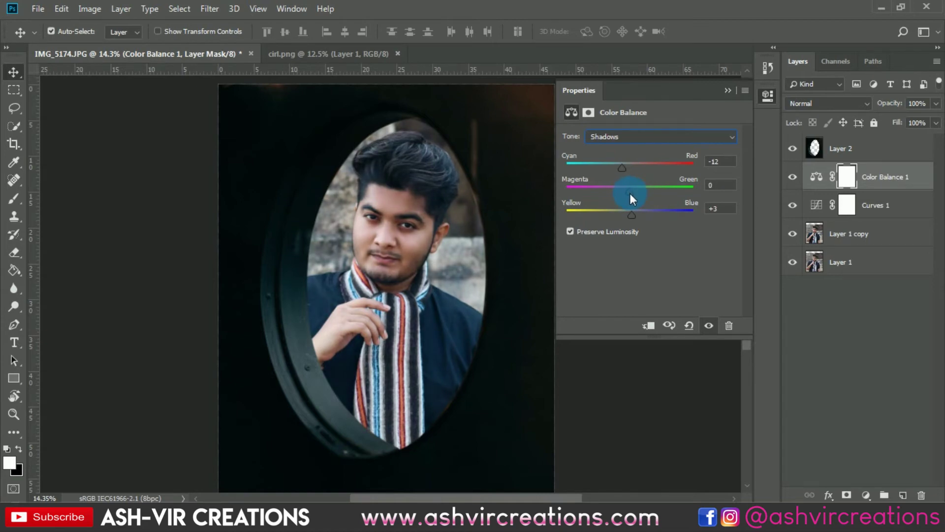
click(726, 91)
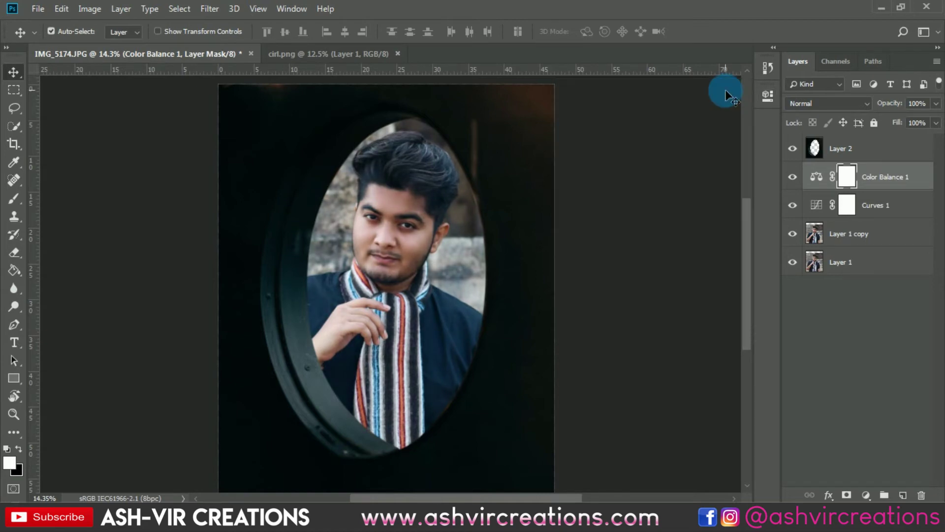
- Compare the composite with and without the Color Balance adjustment
click(793, 178)
click(794, 177)
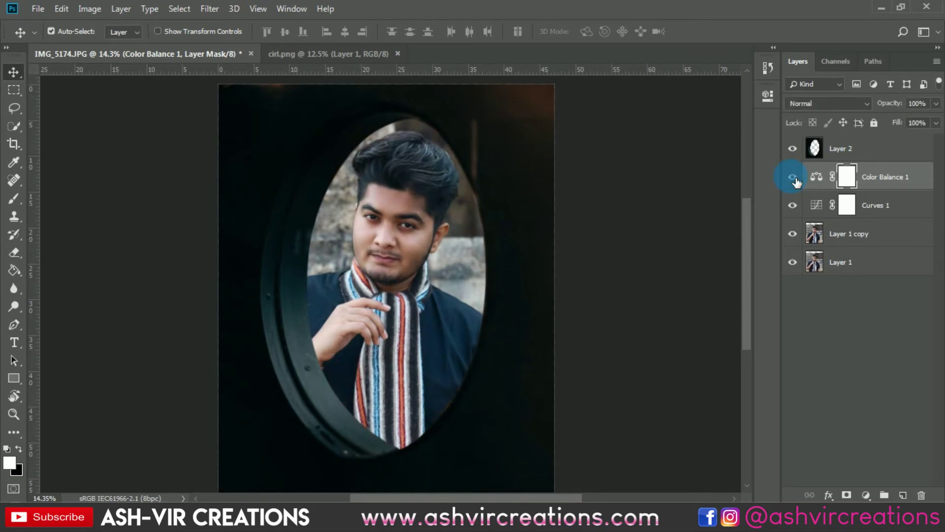
click(793, 178)
click(793, 178)
click(793, 177)
click(794, 178)
scroll(652, 194, down, 2)
scroll(652, 194, up, 1)
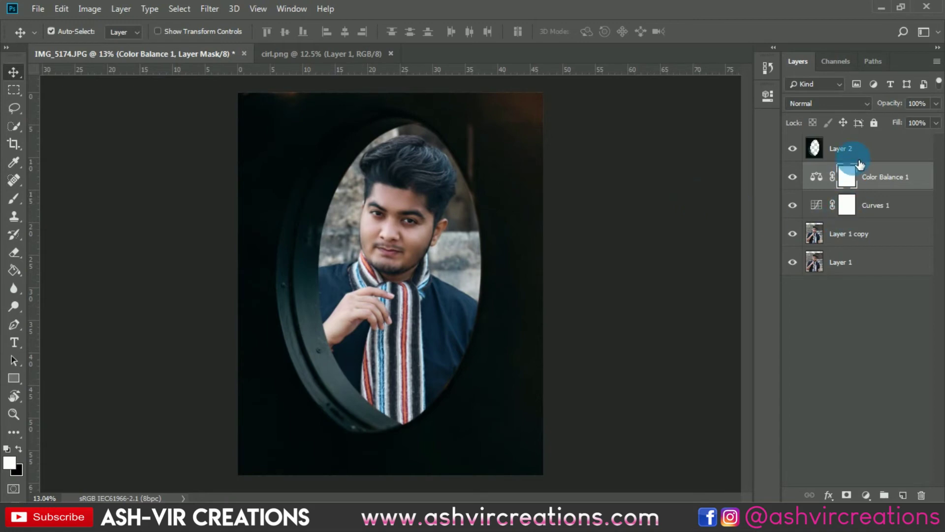
- Apply Levels to Layer 2 with input black 4 and input white 213, comparing the result with the preview off and on
click(861, 162)
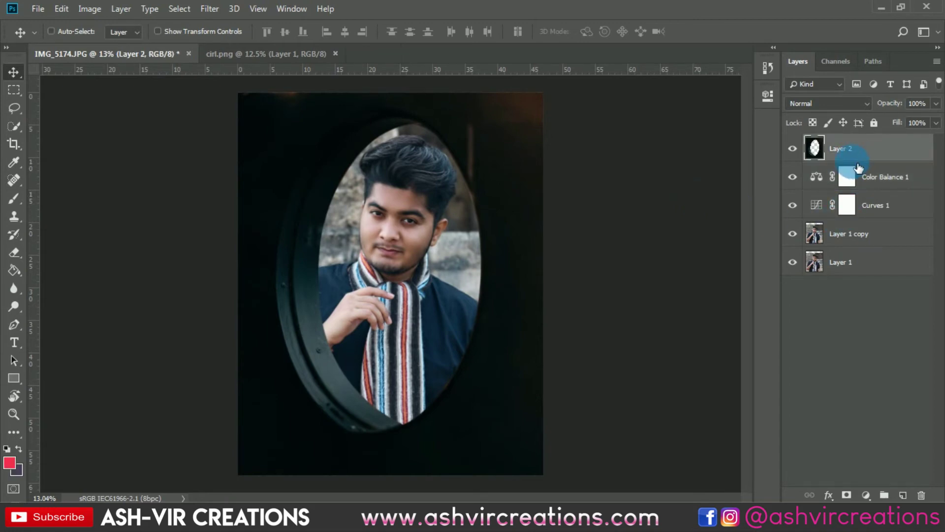
key(ctrl+l)
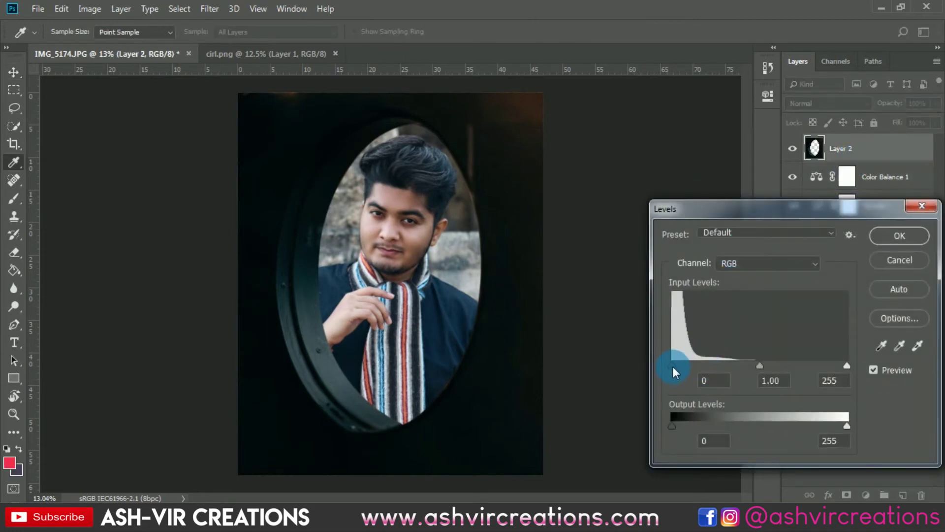
drag(673, 366, 675, 366)
drag(846, 365, 818, 368)
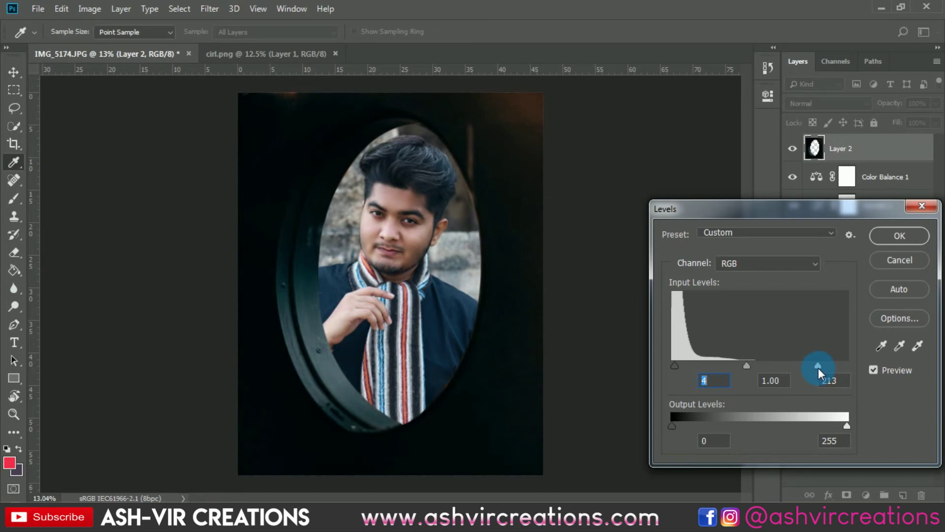
click(818, 367)
click(872, 371)
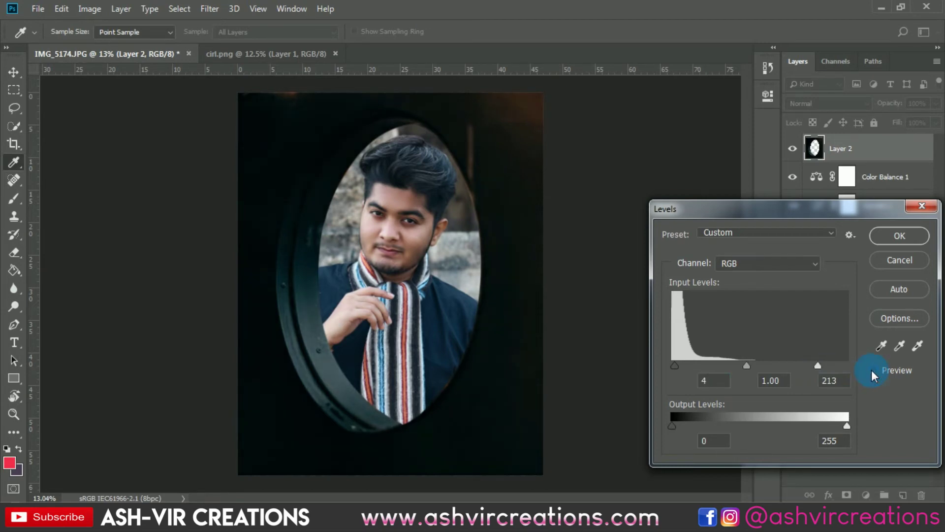
click(872, 370)
click(872, 370)
click(872, 370)
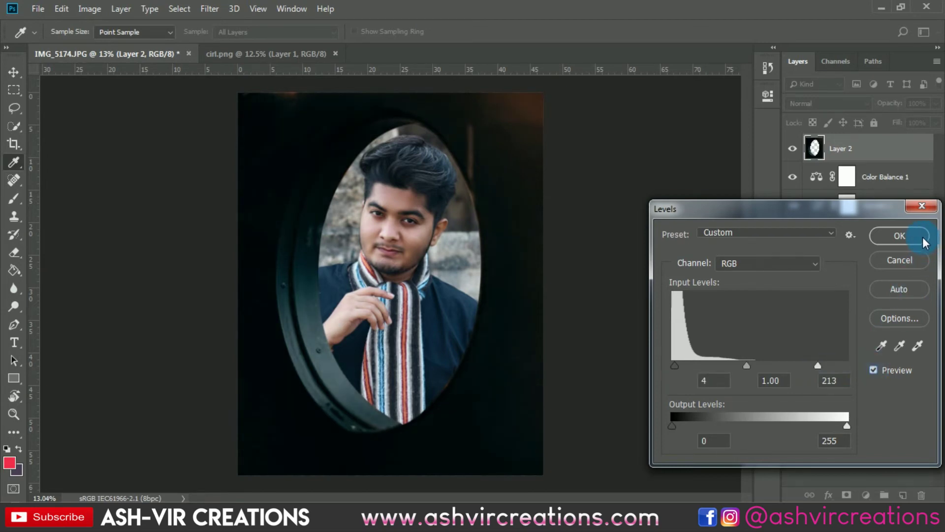
click(900, 235)
key(v)
scroll(437, 270, up, 1)
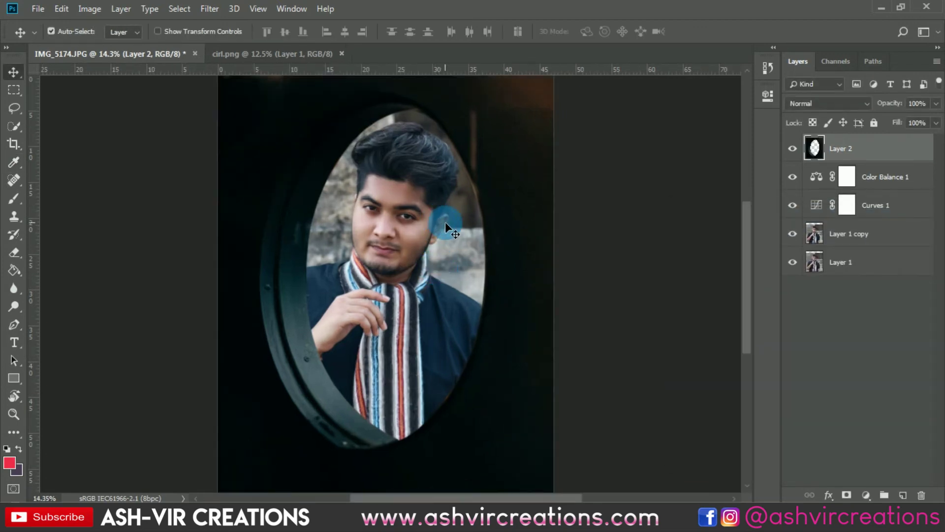
- Merge Layer 2, Color Balance 1, Curves 1 and Layer 1 copy into a single layer above Layer 1
click(871, 236)
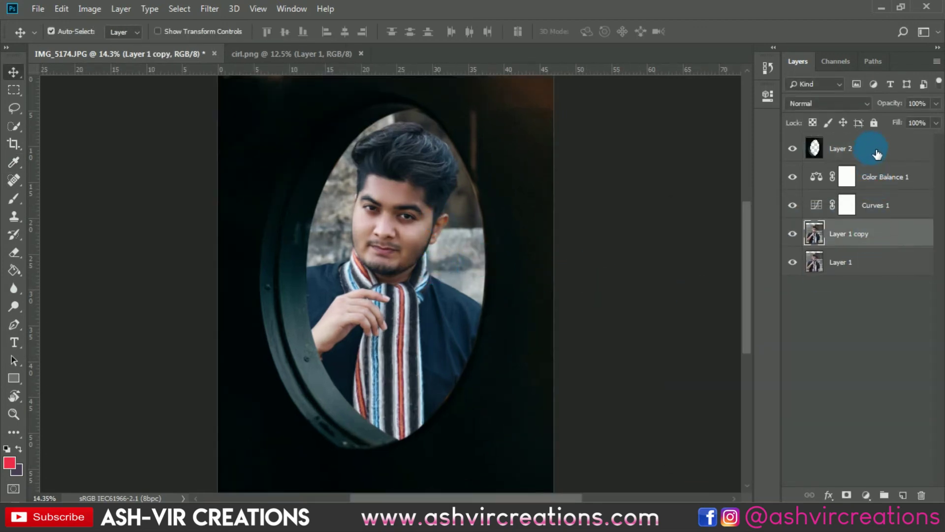
shift+click(877, 153)
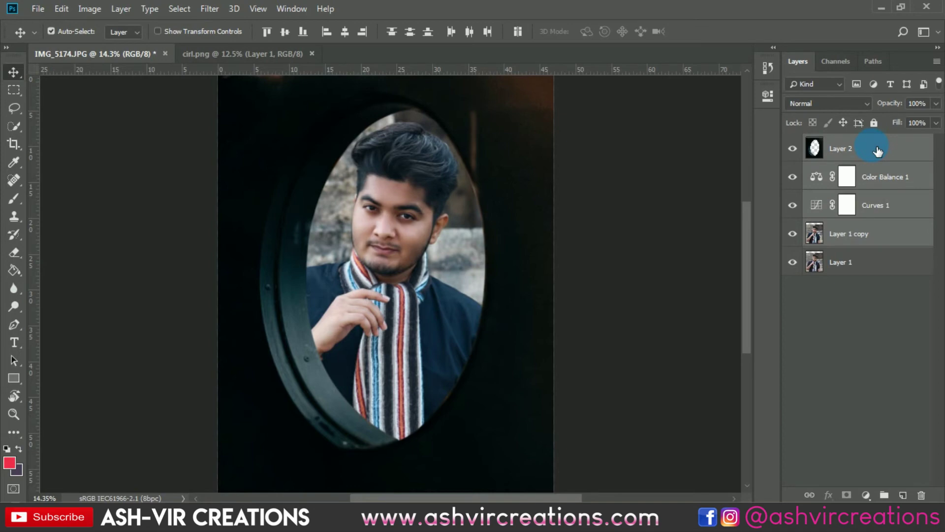
right_click(877, 149)
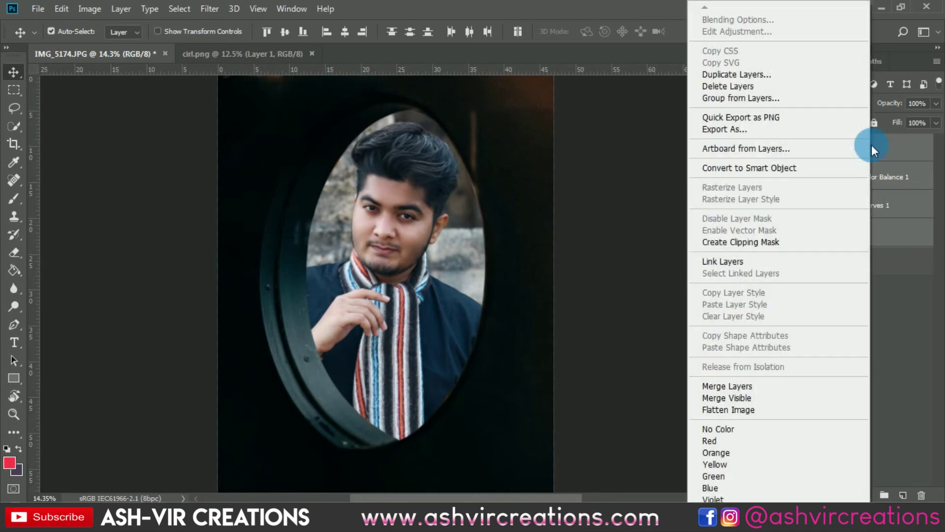
click(740, 387)
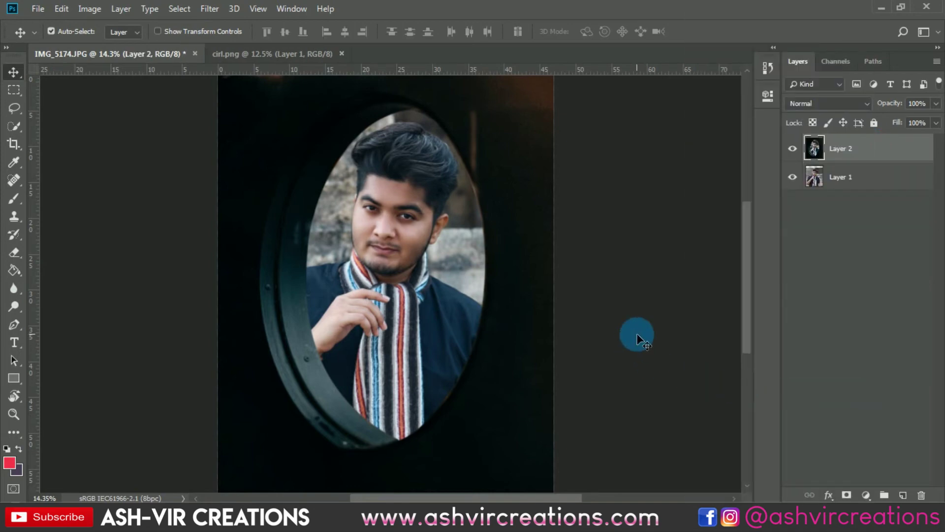
- Open the merged layer in the Camera Raw Filter and set the Temperature to -1
click(209, 10)
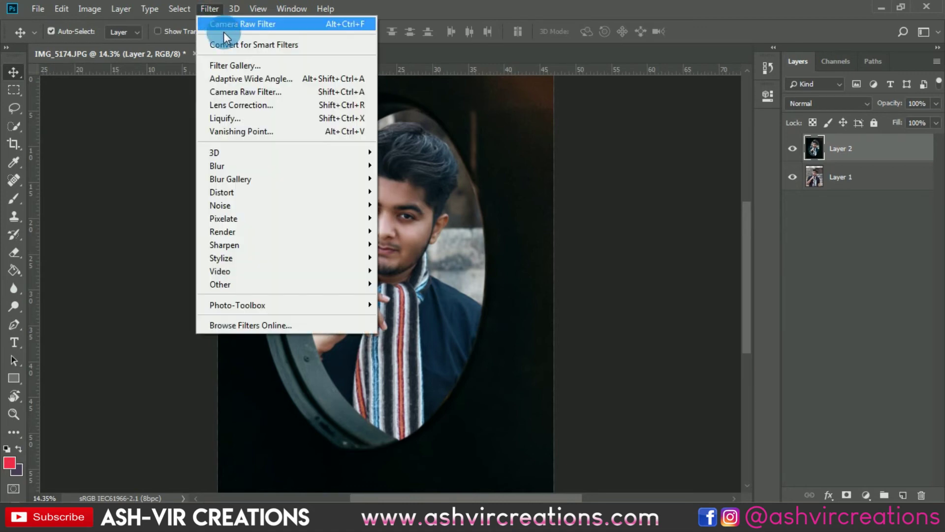
click(235, 92)
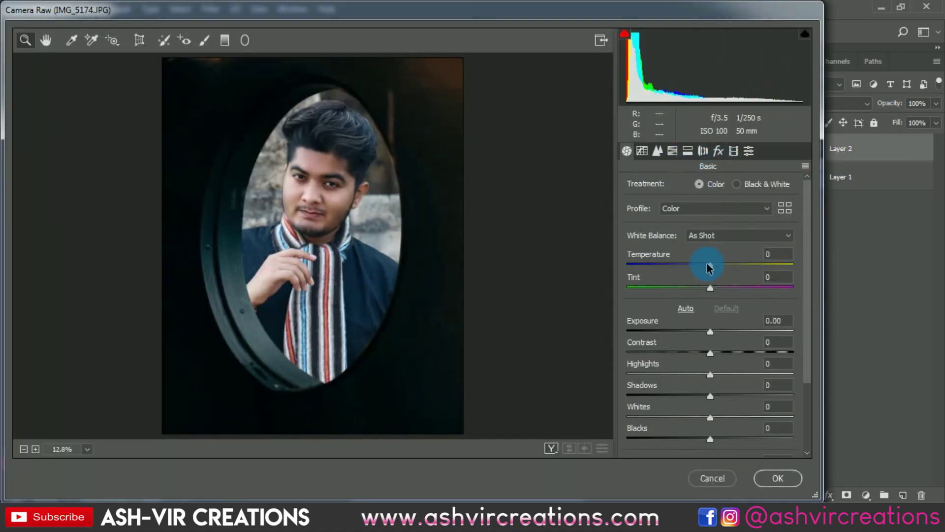
drag(709, 265, 708, 266)
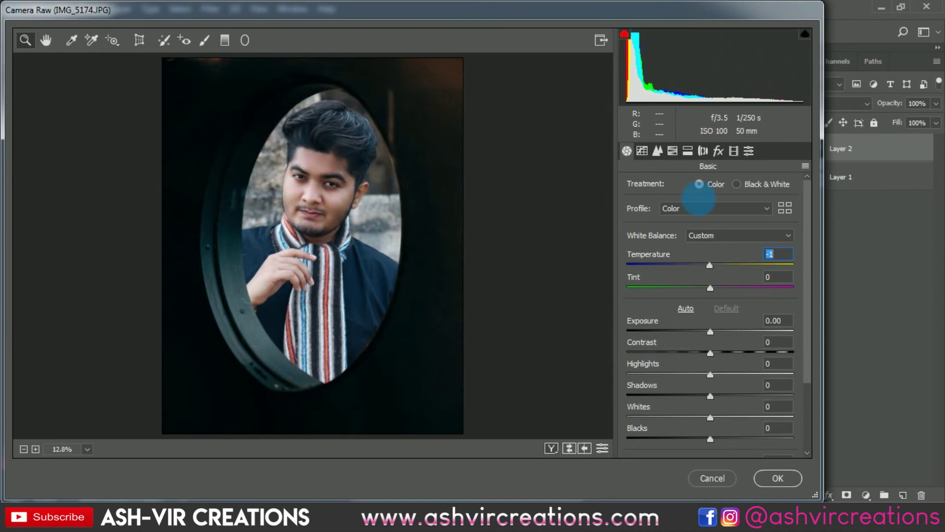
- Tint the shadows with Split Toning at Hue 212 and Saturation 5
click(673, 151)
click(689, 151)
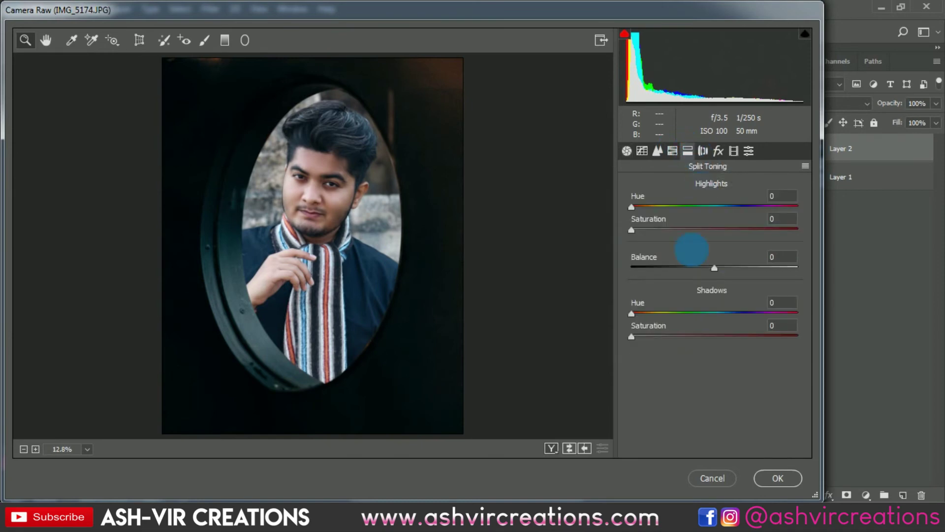
drag(705, 315, 728, 315)
click(680, 337)
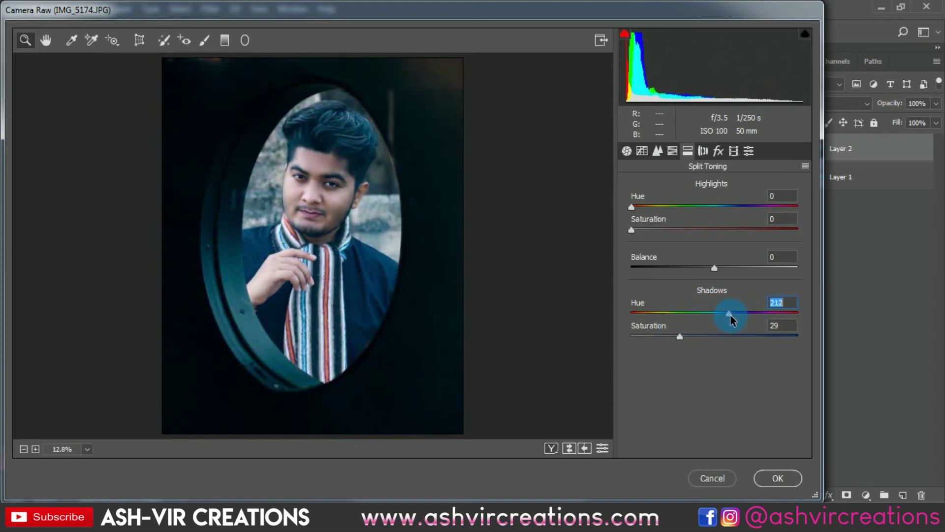
drag(681, 337, 643, 345)
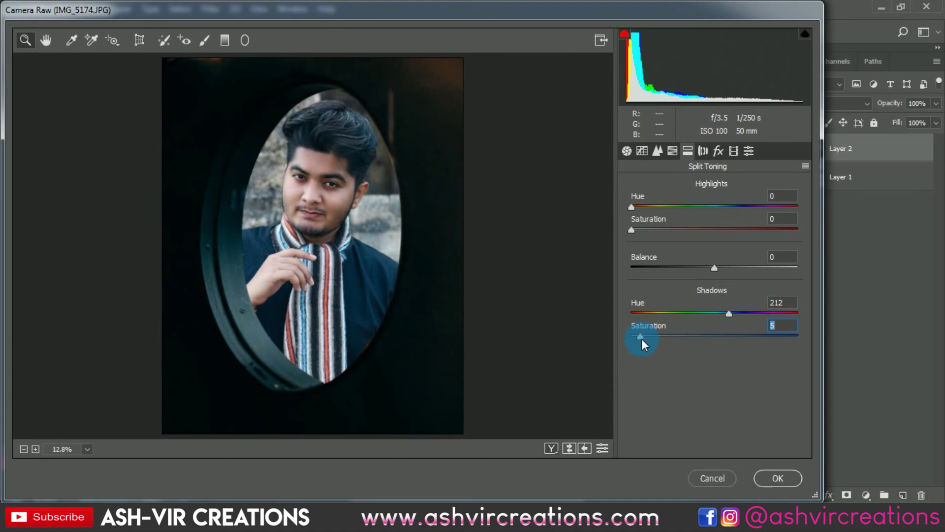
- Tint the highlights with Split Toning at Hue 41 and Saturation 10
click(654, 206)
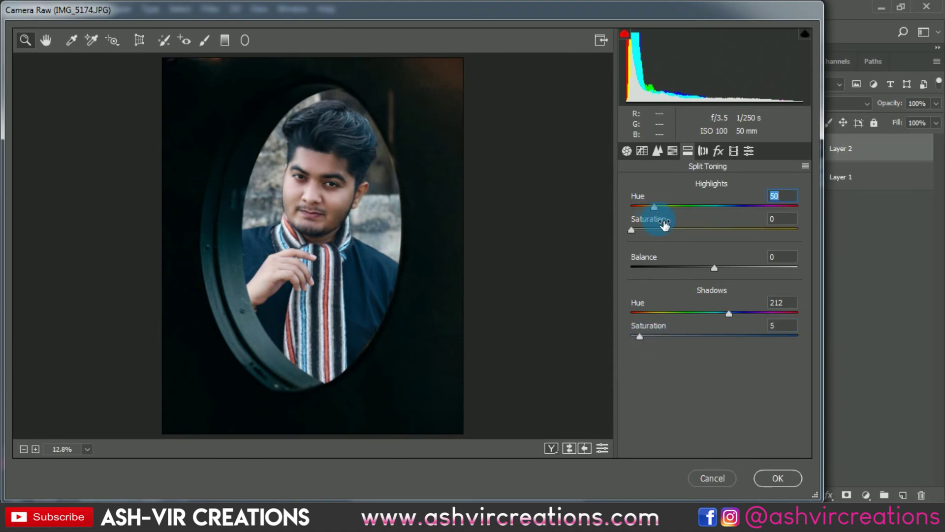
click(658, 229)
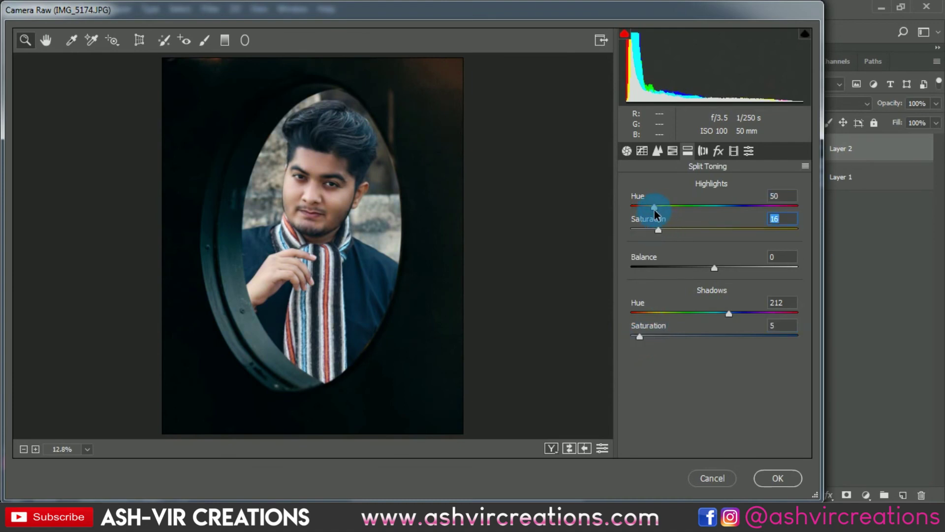
drag(654, 208, 651, 212)
mouse_move(657, 230)
mouse_down()
mouse_move(625, 229)
mouse_move(650, 237)
mouse_up()
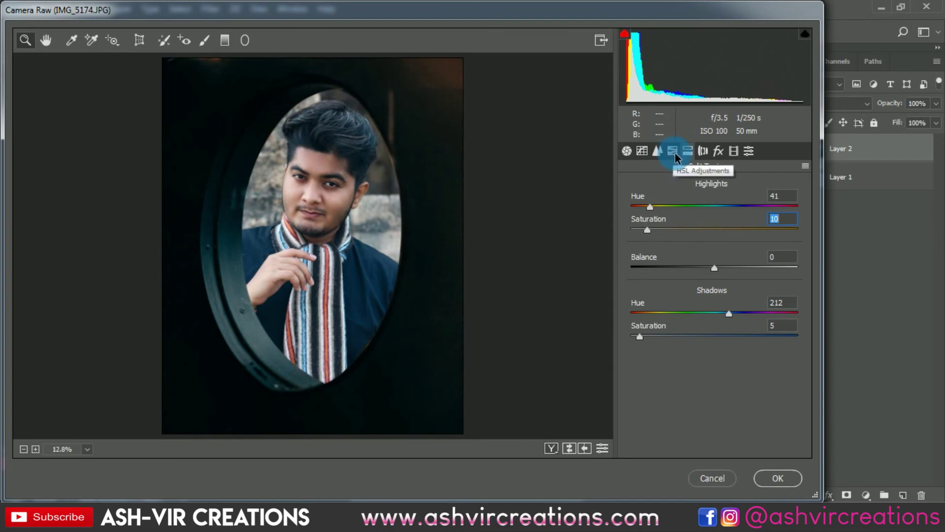
- Adjust the basic tone to Highlights -5, Shadows -3 and Whites +6, and set Clarity to +2
click(624, 149)
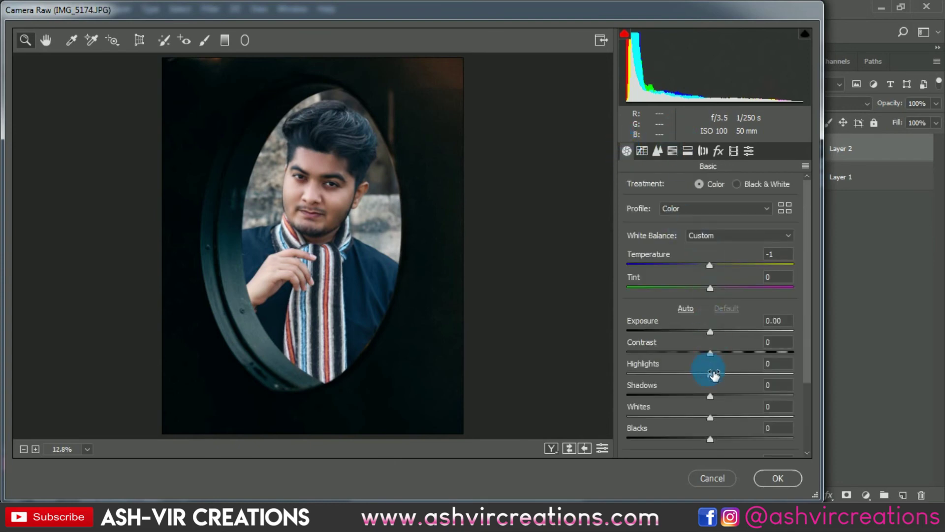
mouse_move(709, 378)
mouse_down()
mouse_move(635, 371)
mouse_move(713, 375)
mouse_move(705, 376)
mouse_up()
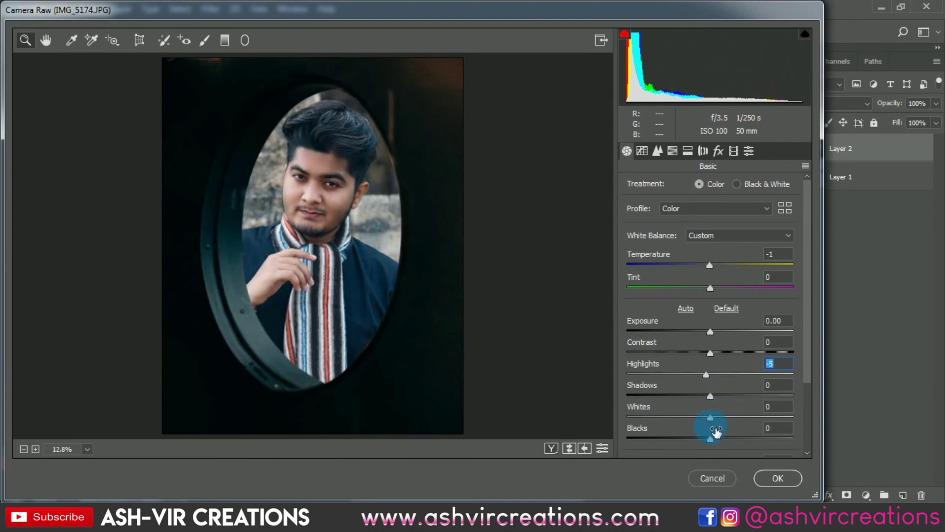
drag(711, 394, 718, 423)
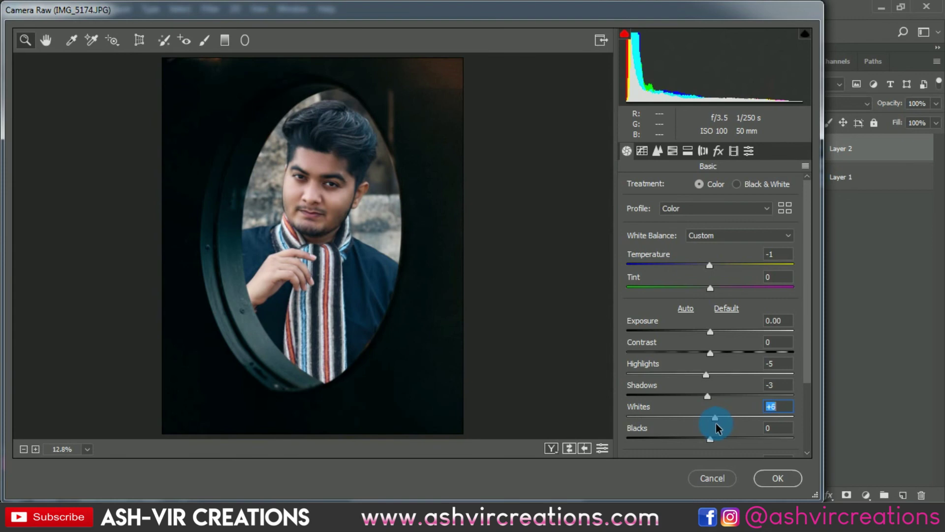
mouse_move(708, 439)
mouse_down()
mouse_move(728, 439)
mouse_move(686, 440)
mouse_move(717, 441)
mouse_move(709, 442)
mouse_up()
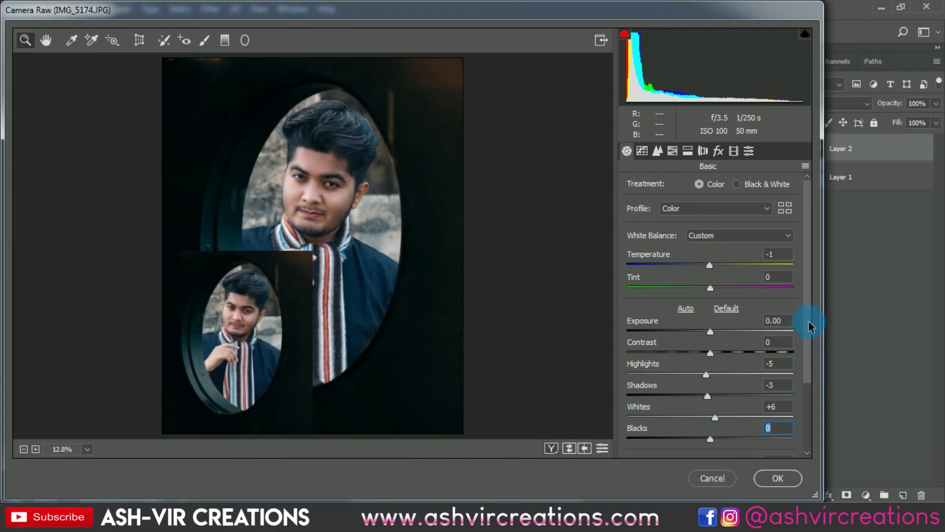
scroll(810, 351, down, 1)
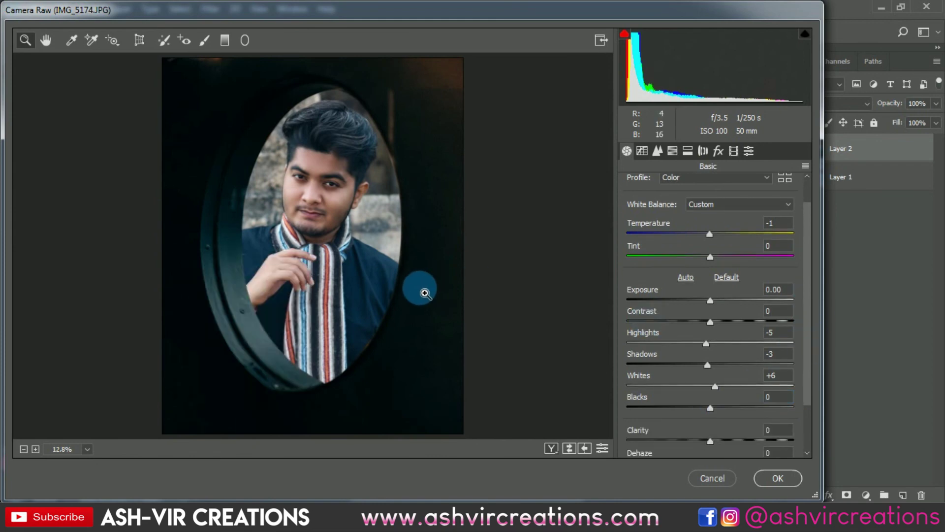
scroll(759, 394, down, 2)
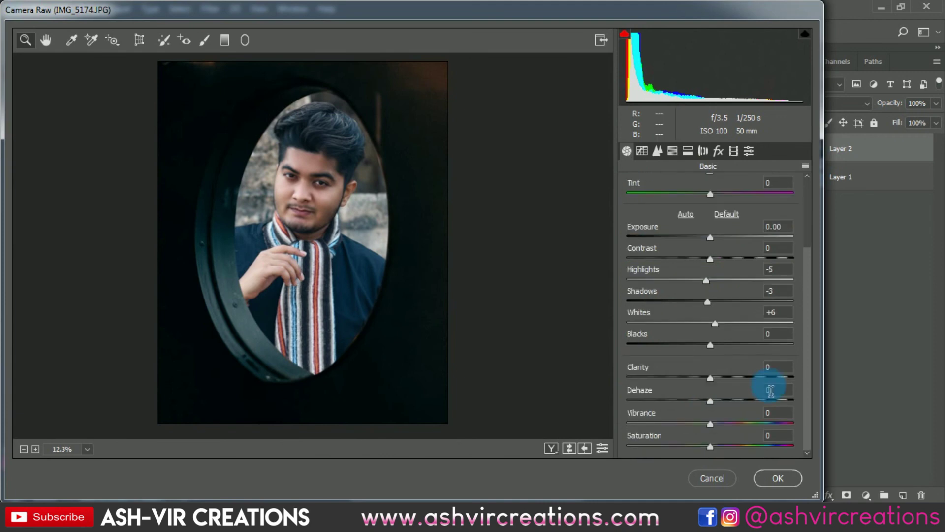
drag(712, 378, 714, 382)
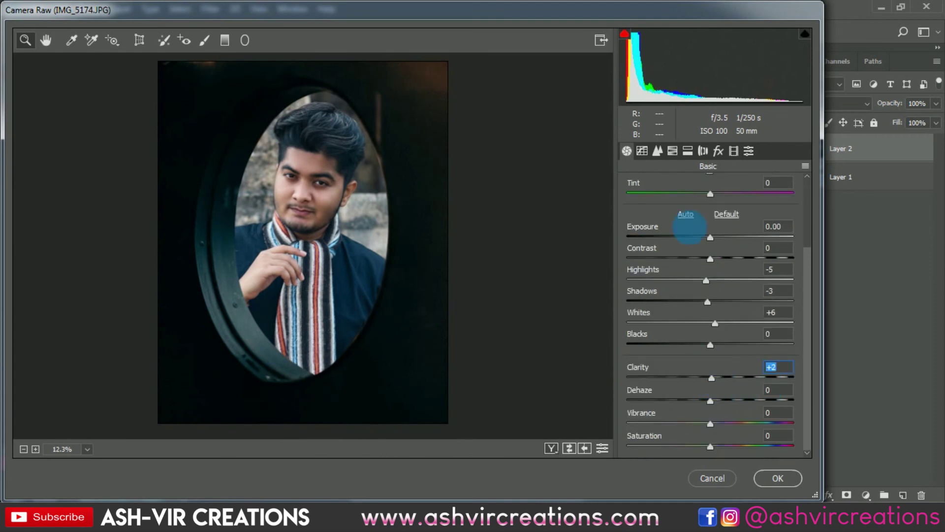
- Set the Sharpening Amount to 16 and apply the Camera Raw Filter to the layer
click(658, 150)
click(642, 208)
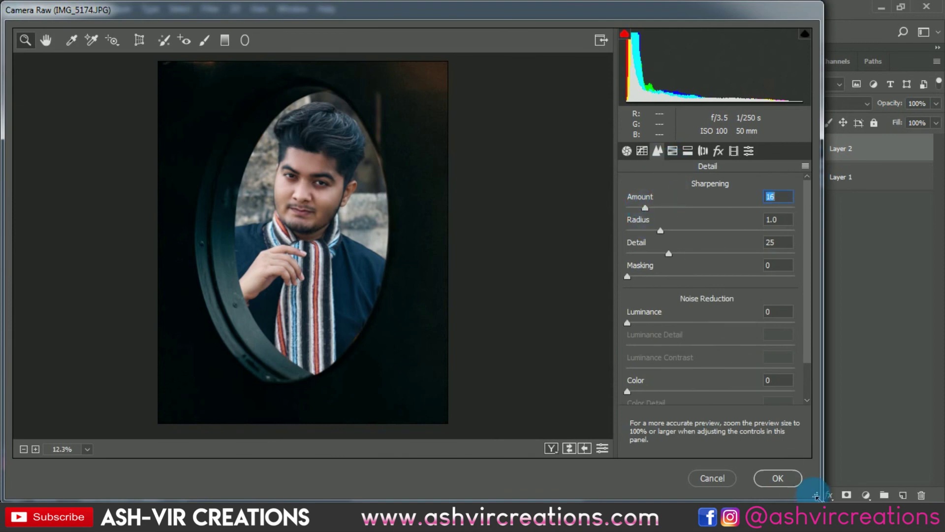
click(782, 478)
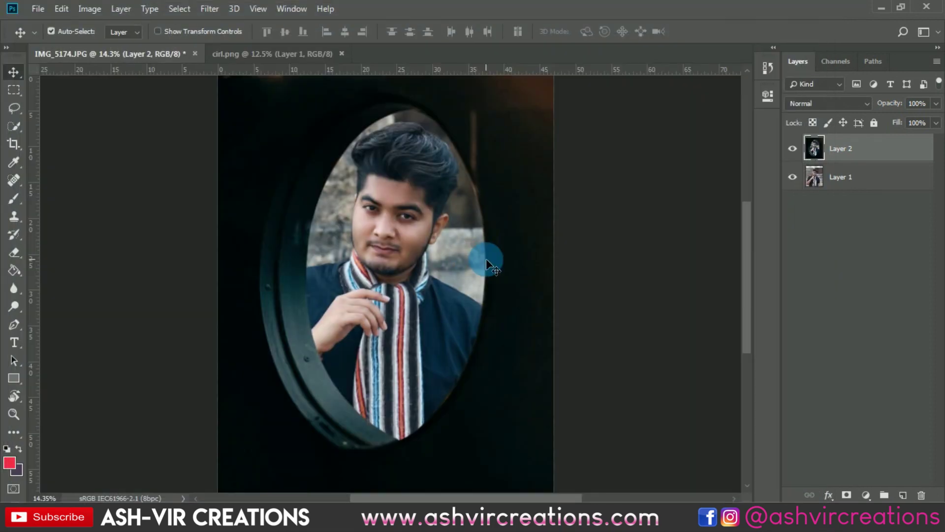
- Compare the graded composite on Layer 2 with the original photo on Layer 1
scroll(472, 261, up, 2)
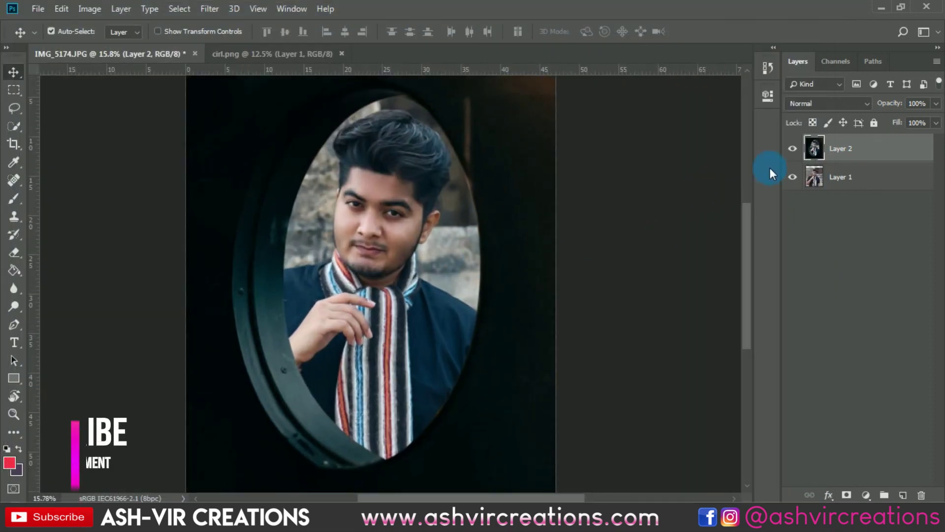
click(794, 149)
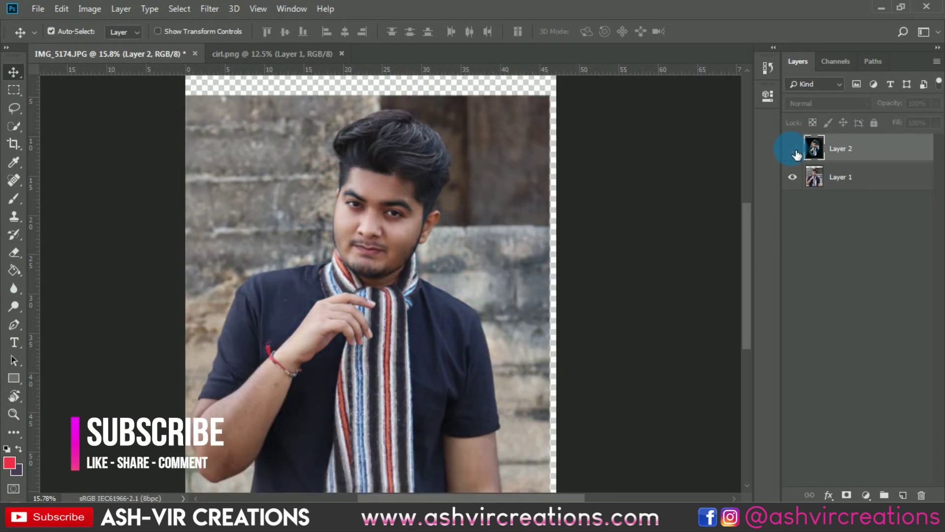
scroll(625, 202, down, 2)
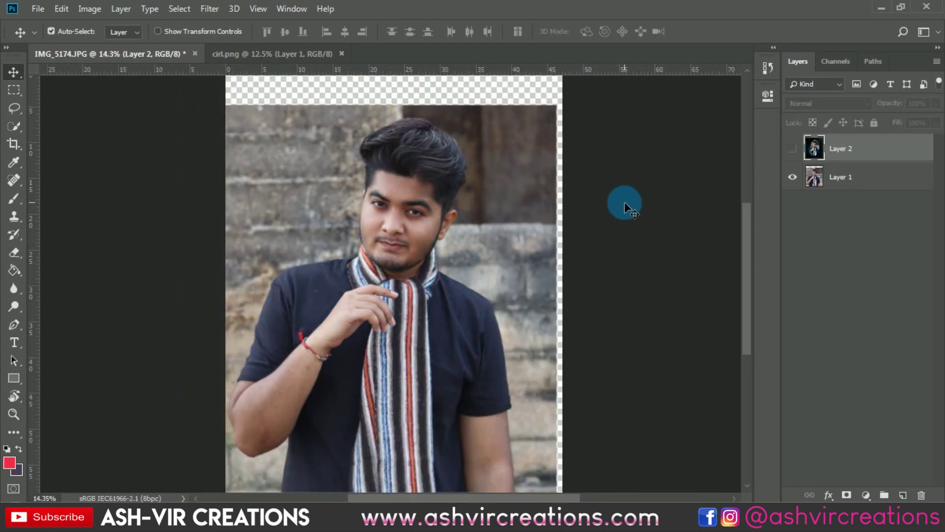
click(797, 148)
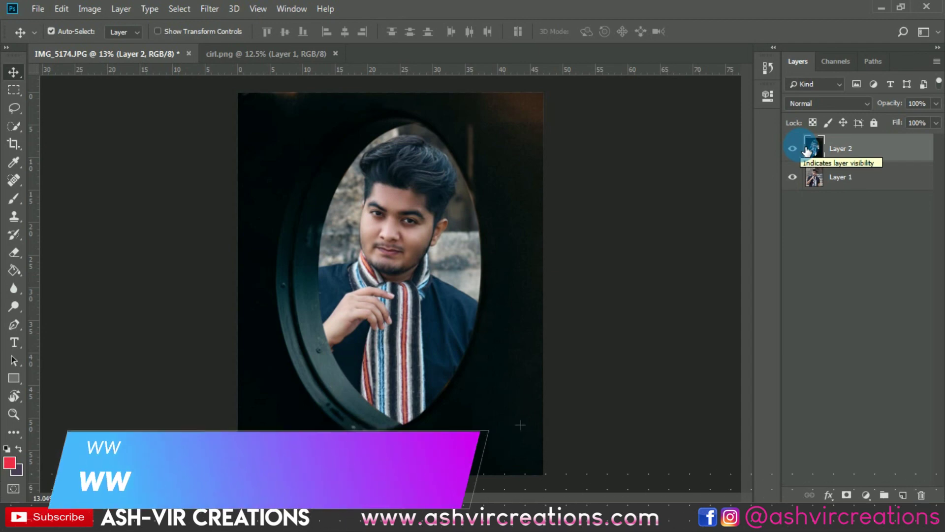
click(804, 148)
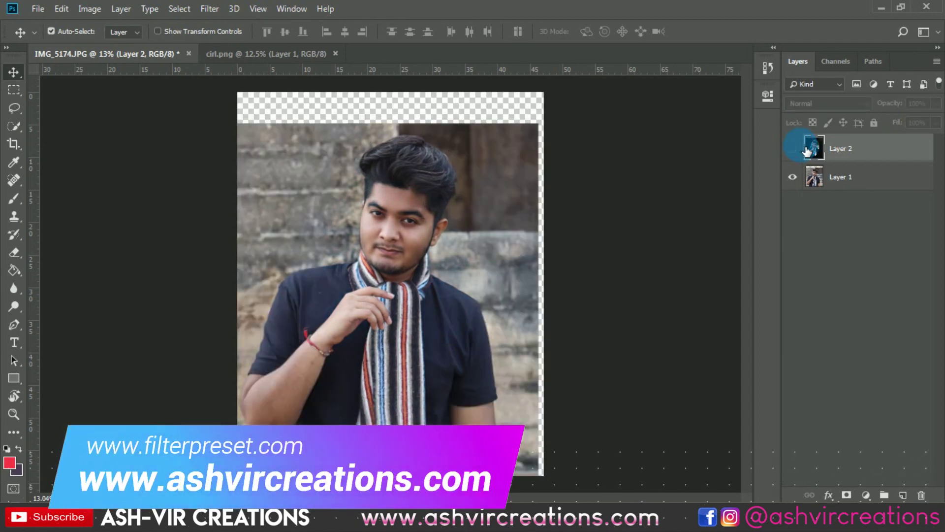
click(793, 148)
click(800, 148)
click(801, 148)
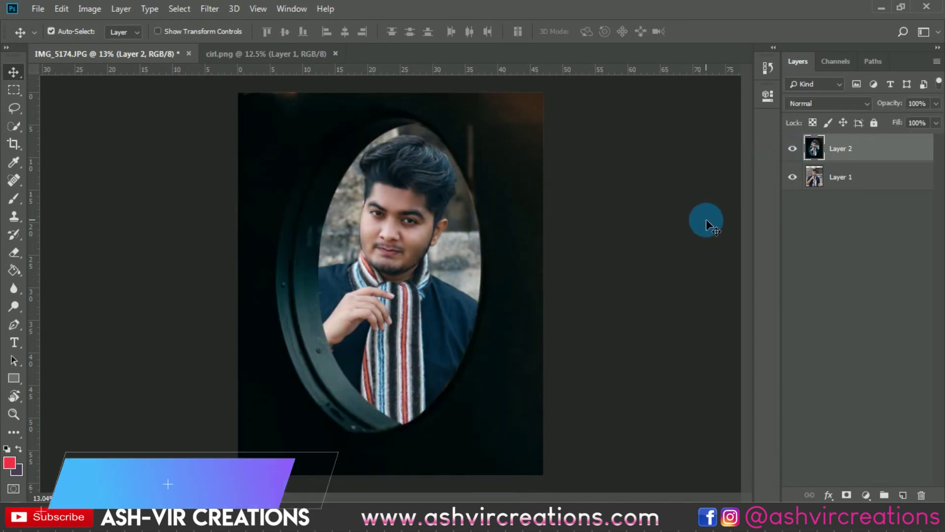
- Examine the man's face and hair up close, comparing the finished composite with the original photo
scroll(563, 272, up, 1)
scroll(562, 272, up, 3)
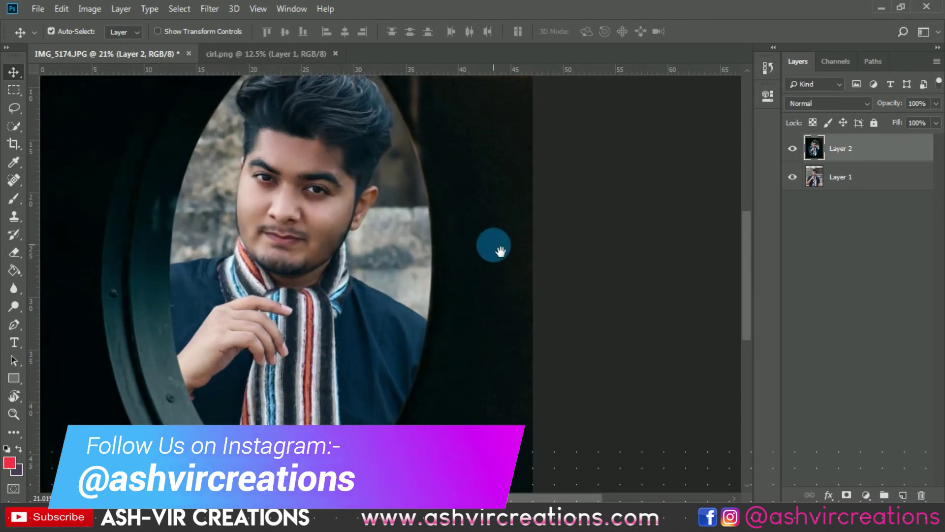
drag(494, 245, 667, 328)
scroll(628, 291, up, 3)
drag(580, 264, 591, 307)
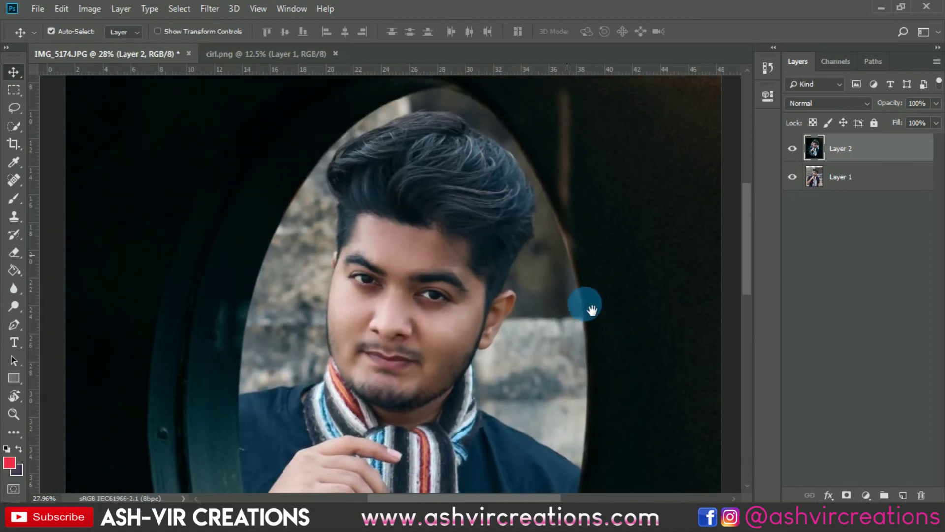
click(806, 149)
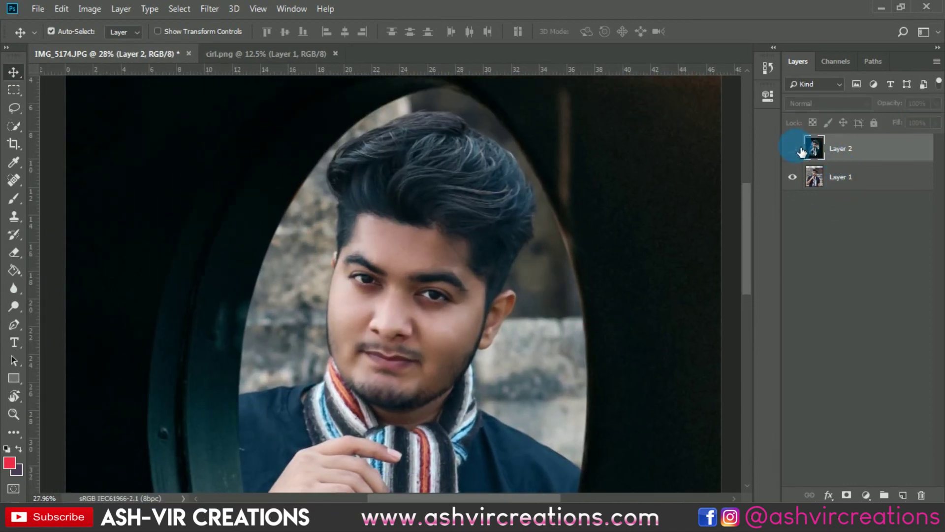
click(792, 148)
click(793, 148)
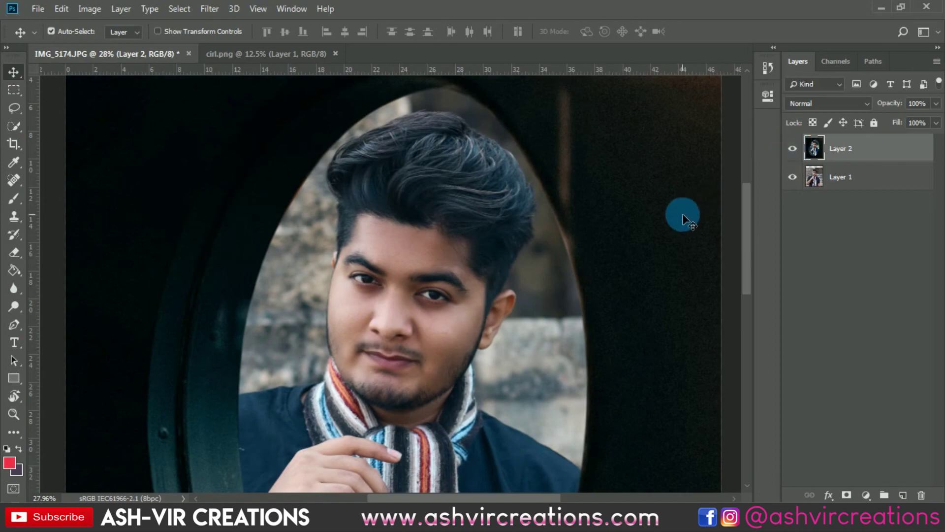
scroll(683, 214, down, 2)
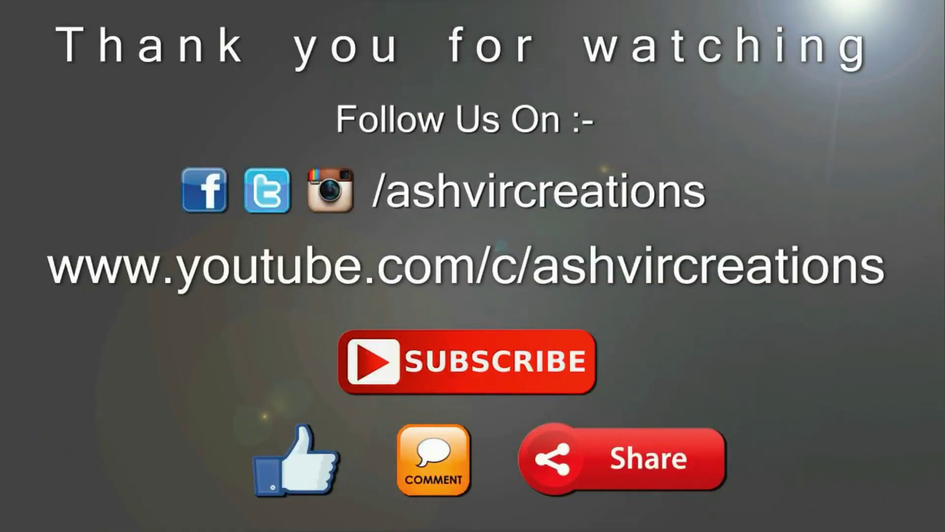